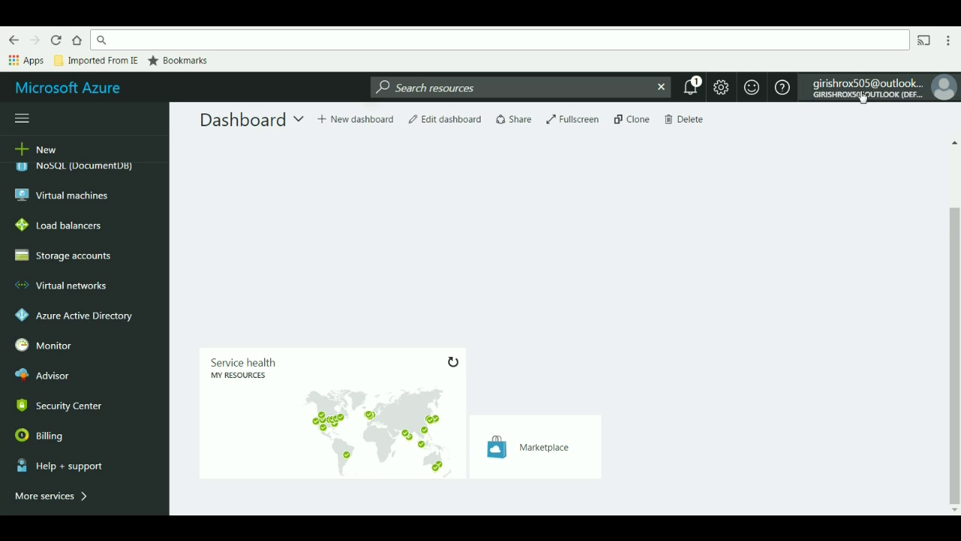
# - Switch to the Word document and review the domain, domain controller and Azure backup server names
pyautogui.moveTo(885, 96)
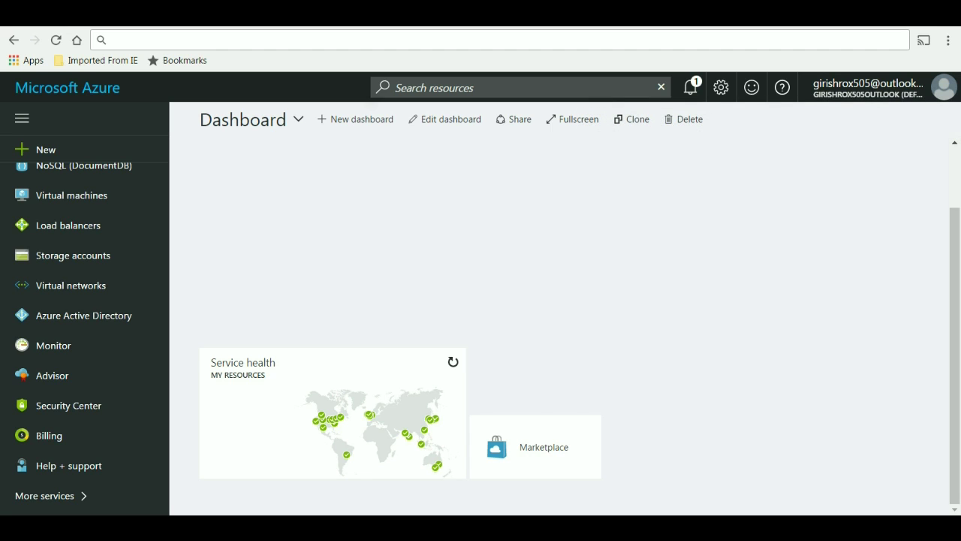
pyautogui.moveTo(483, 525)
pyautogui.click(495, 409)
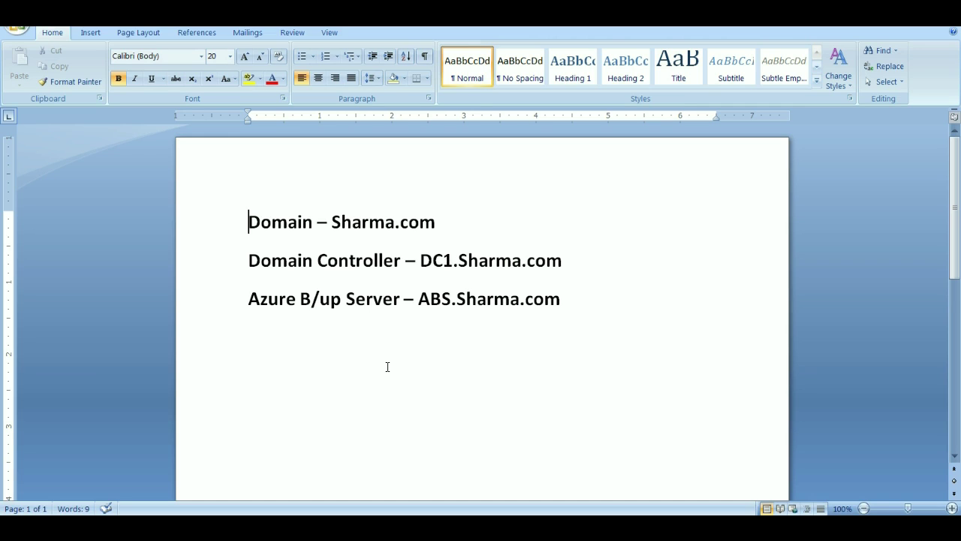
pyautogui.moveTo(248, 223); pyautogui.dragTo(447, 227)
pyautogui.click(343, 358)
pyautogui.moveTo(251, 252); pyautogui.dragTo(420, 262)
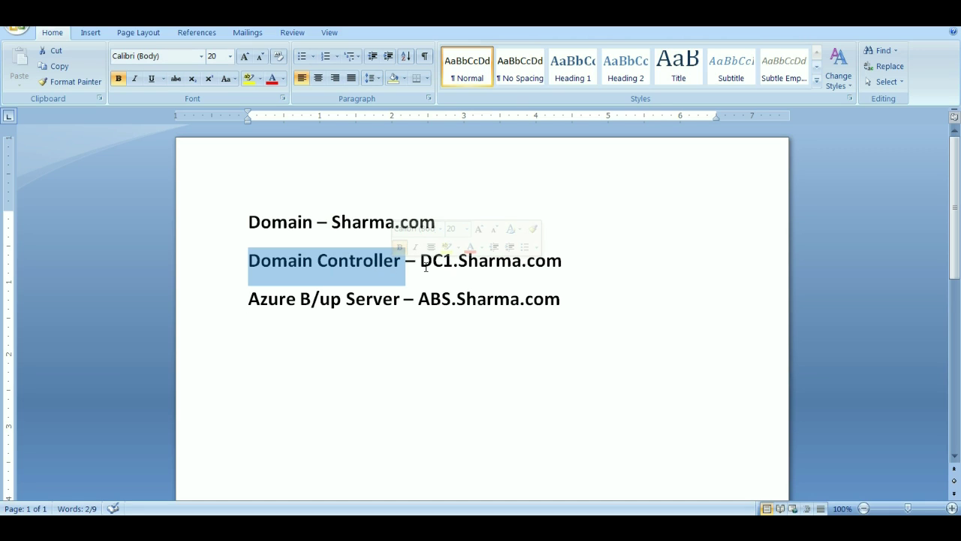
pyautogui.click(459, 266)
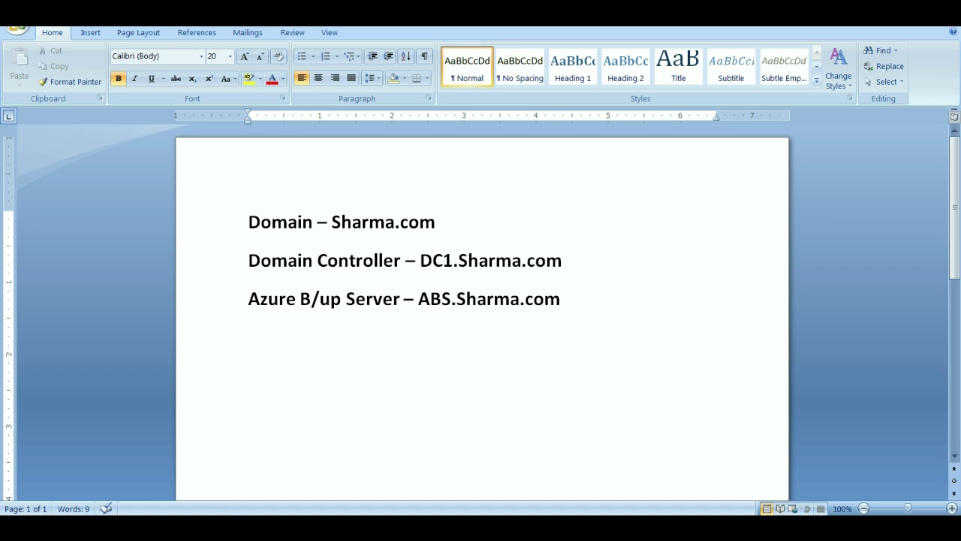
# - Switch back to the Azure portal and open the Recovery Services vaults list
pyautogui.hotkey('alt', 'Tab')
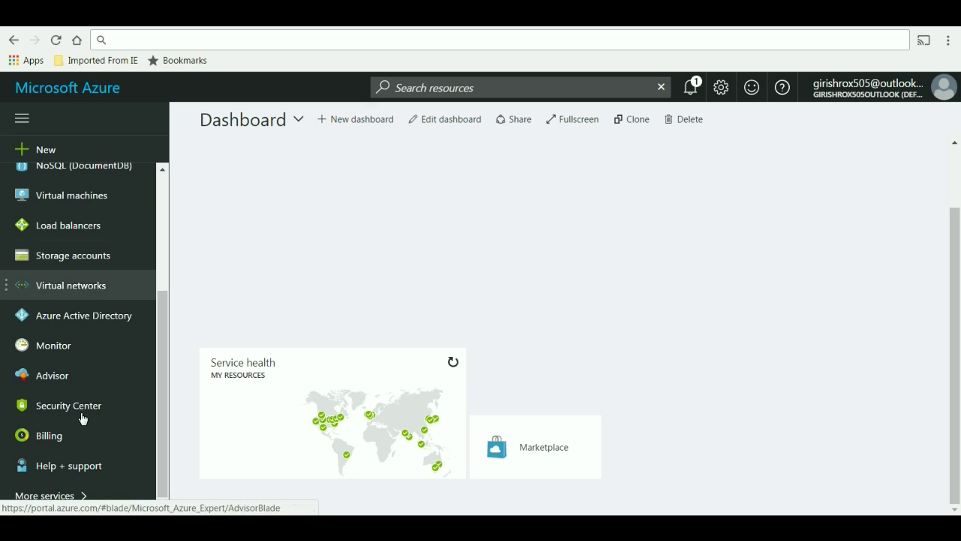
pyautogui.click(65, 497)
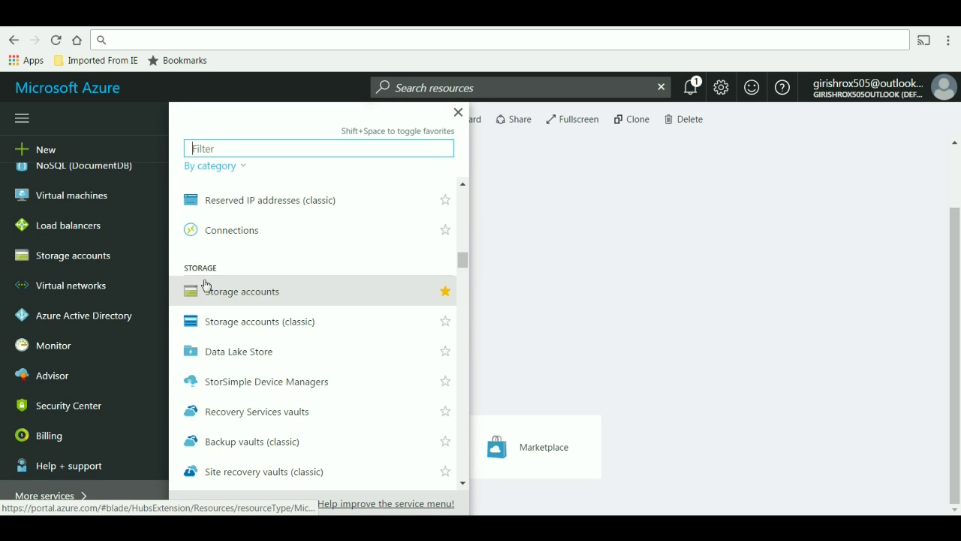
pyautogui.click(237, 412)
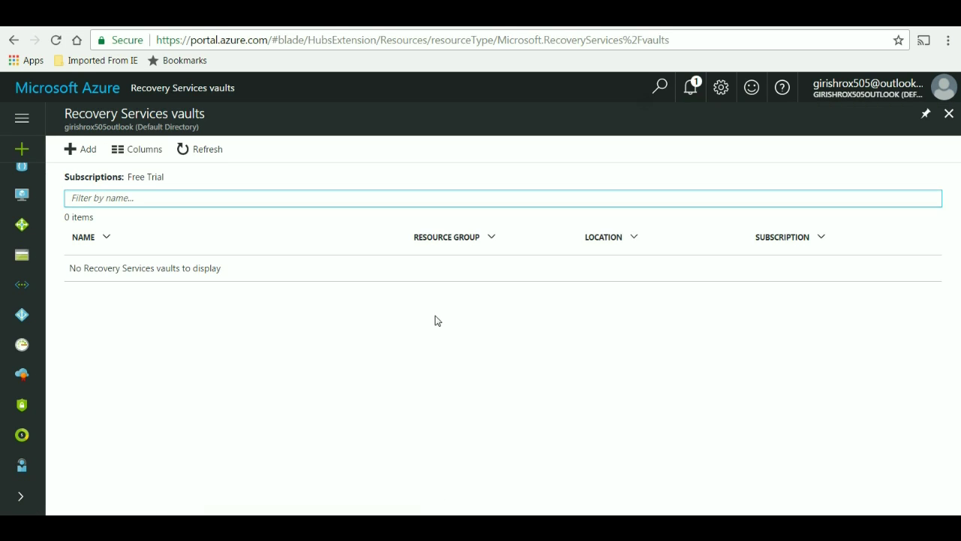
# - Create a Recovery Services vault named girishrecoveryservicevault in the existing resource group girishresource, located in Canada East
pyautogui.click(84, 148)
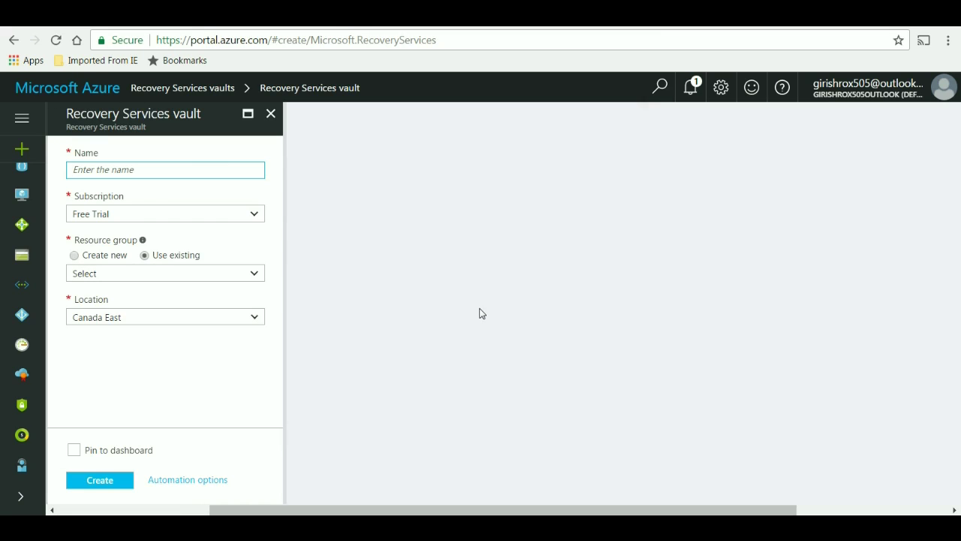
pyautogui.write('girishrecoveryservice')
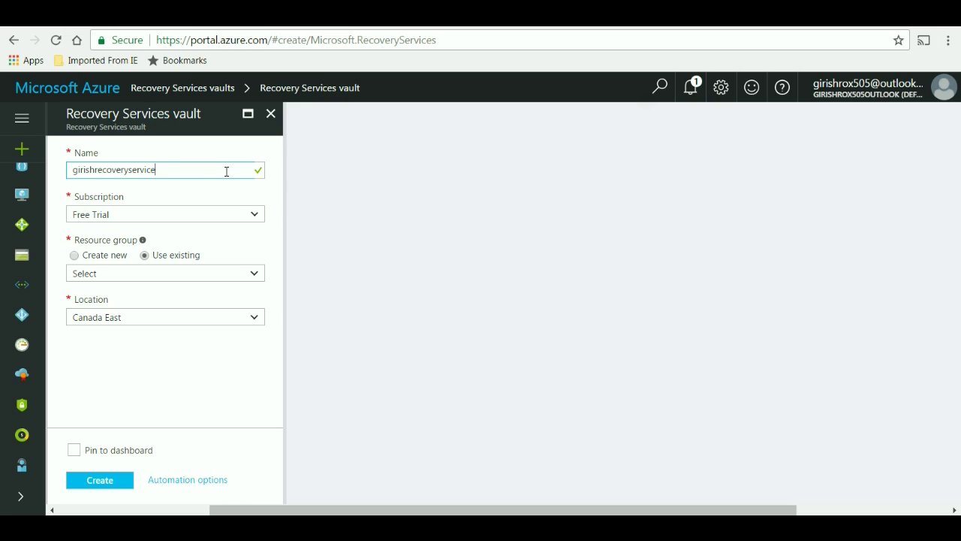
pyautogui.write('vault')
pyautogui.click(254, 275)
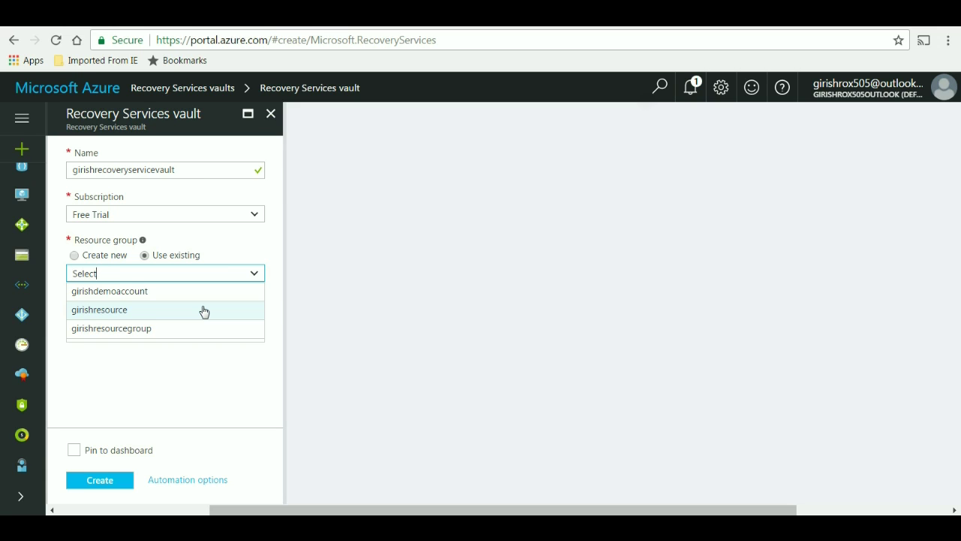
pyautogui.click(203, 310)
pyautogui.click(256, 319)
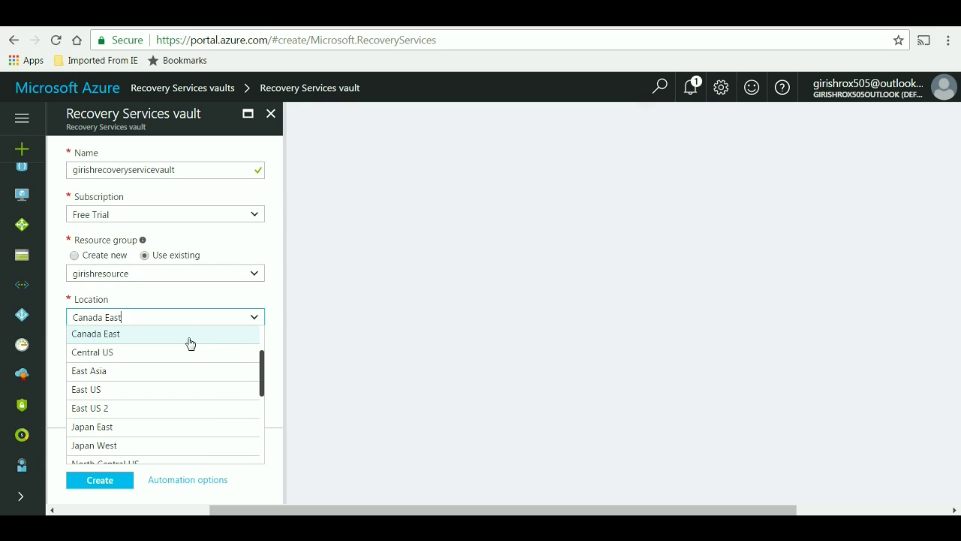
pyautogui.click(188, 342)
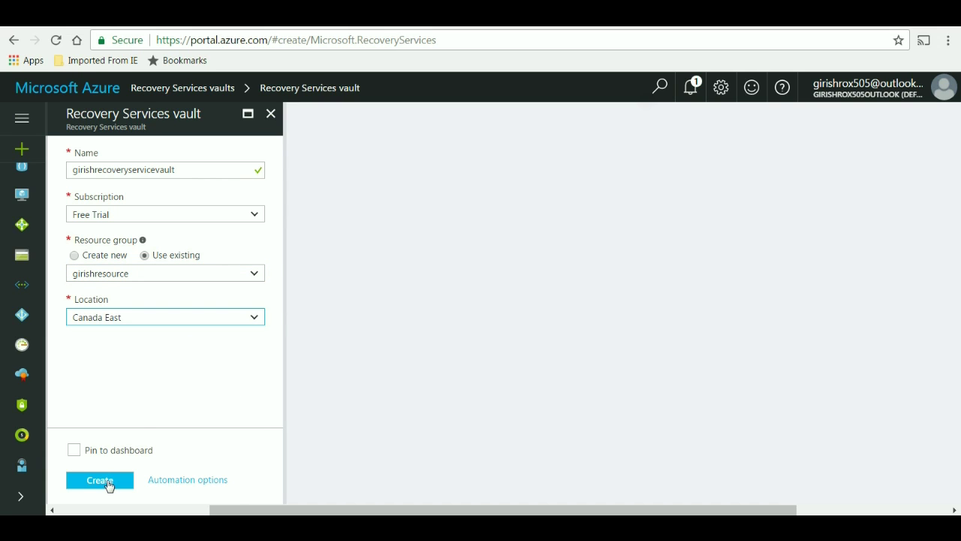
pyautogui.click(108, 485)
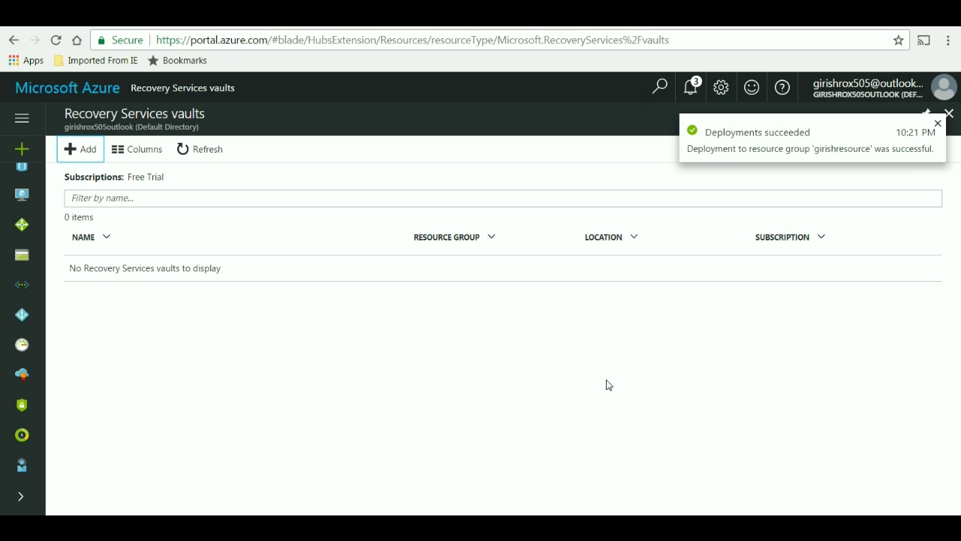
# - Open the newly deployed vault from its deployment notification and close the notifications
pyautogui.click(699, 96)
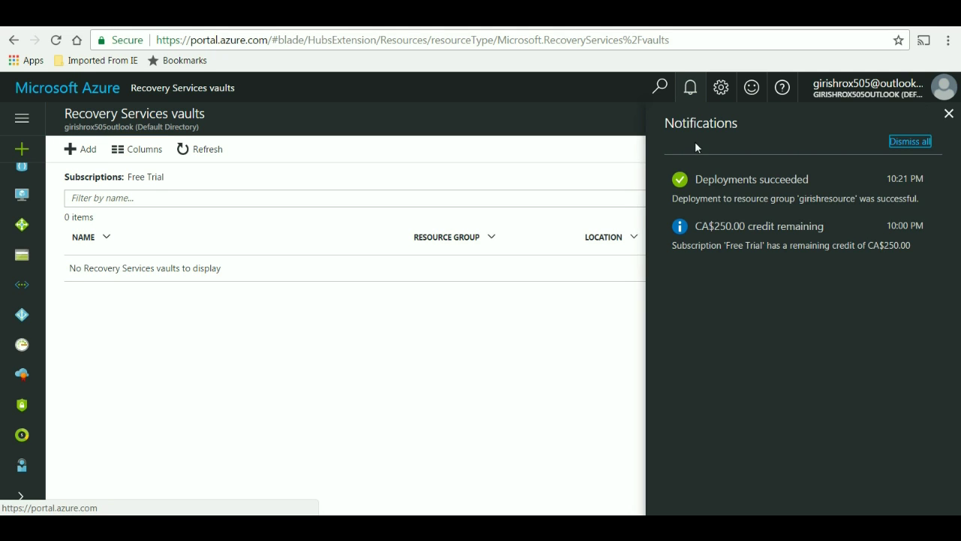
pyautogui.click(761, 185)
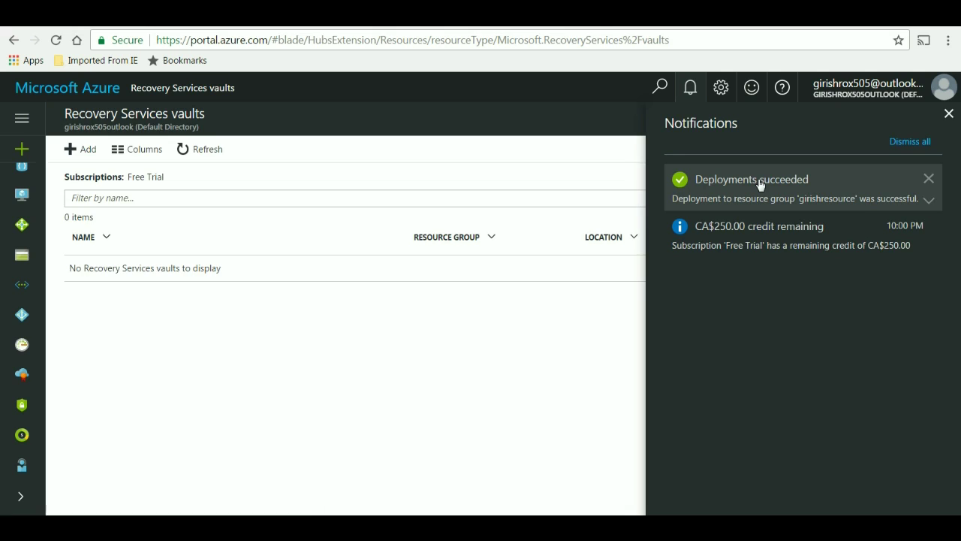
pyautogui.click(949, 114)
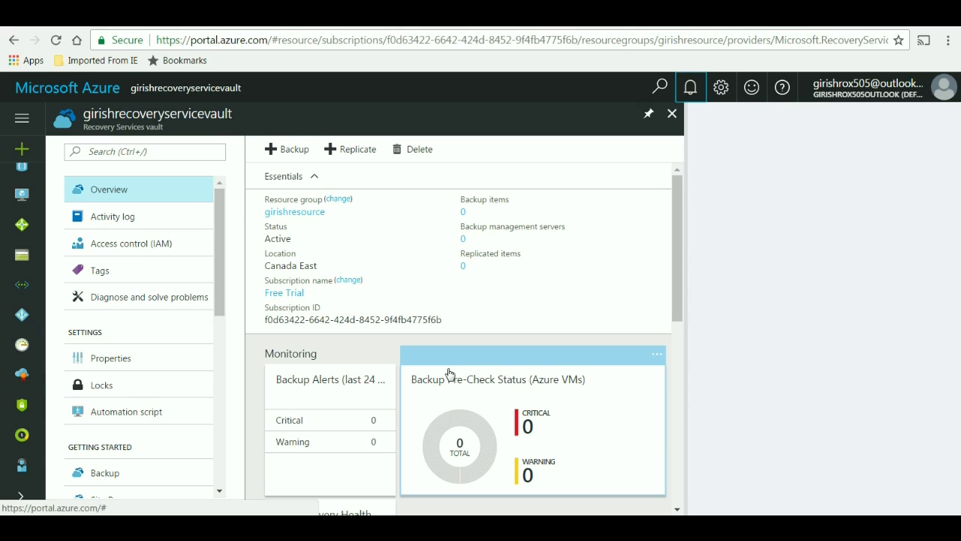
# - Set the vault's backup goal to an On-premises workload covering Files and folders, System State and Bare Metal Recovery
pyautogui.scroll(-1, 220, 265)
pyautogui.moveTo(222, 278); pyautogui.dragTo(220, 284)
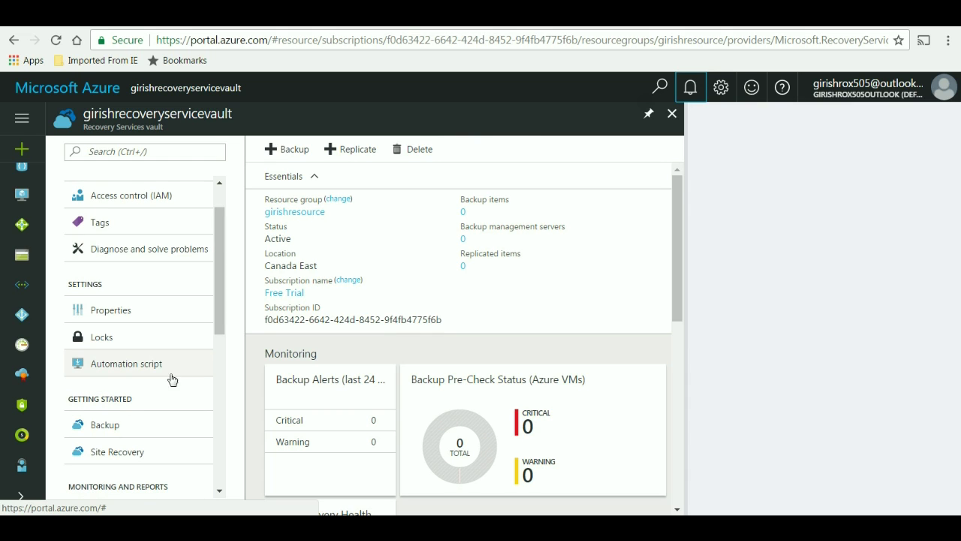
pyautogui.click(125, 426)
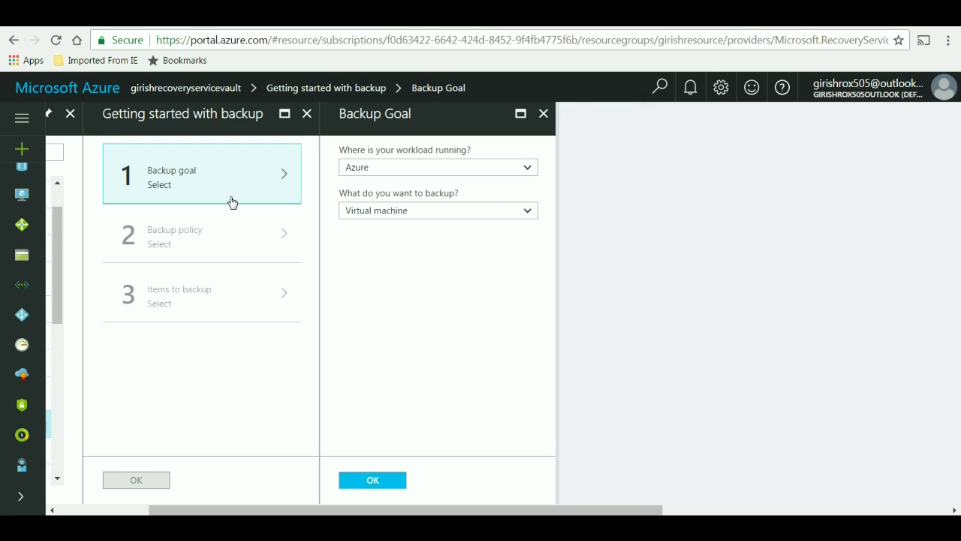
pyautogui.click(529, 171)
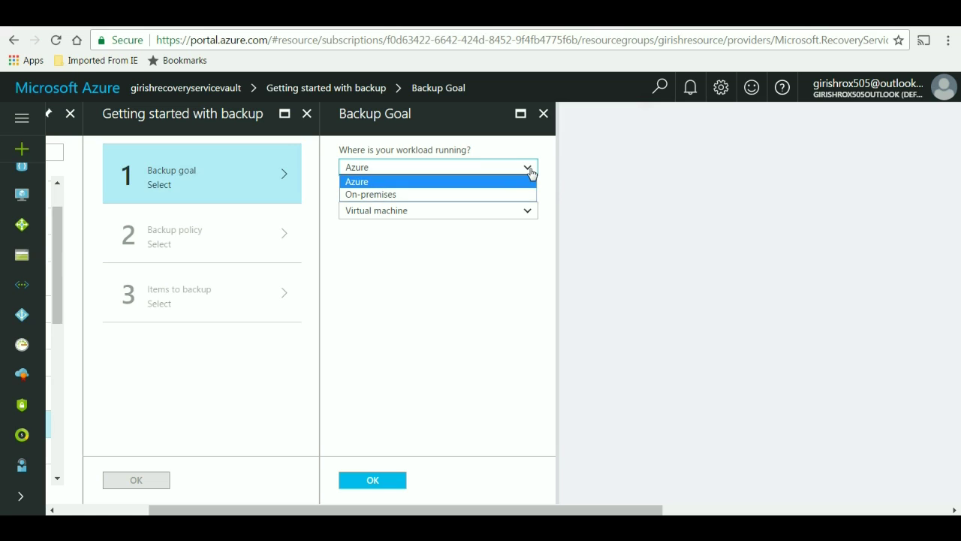
pyautogui.click(507, 196)
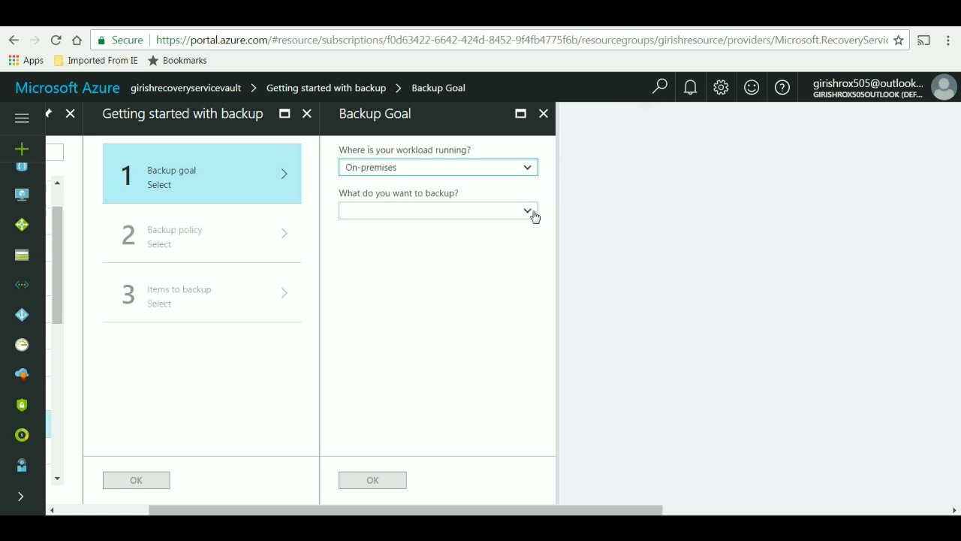
pyautogui.click(530, 212)
pyautogui.click(356, 237)
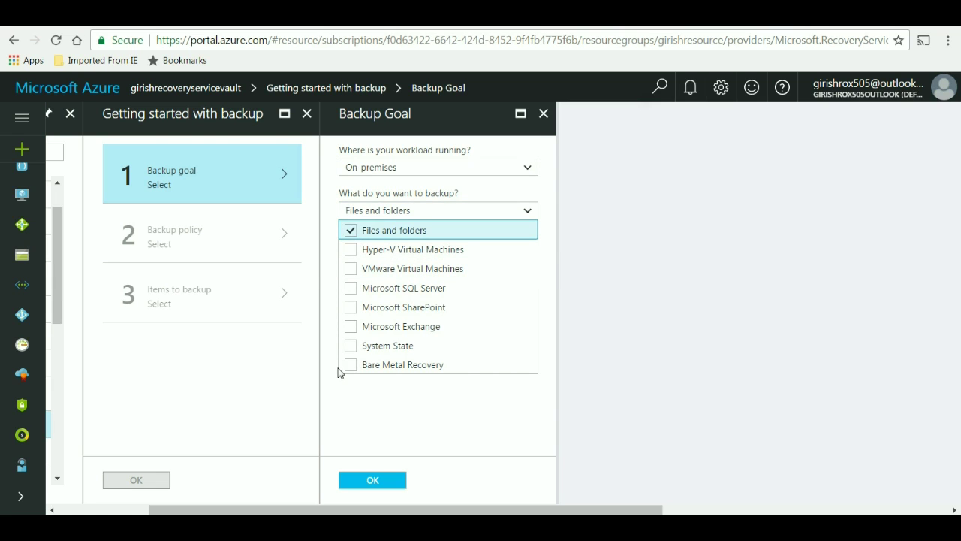
pyautogui.click(351, 347)
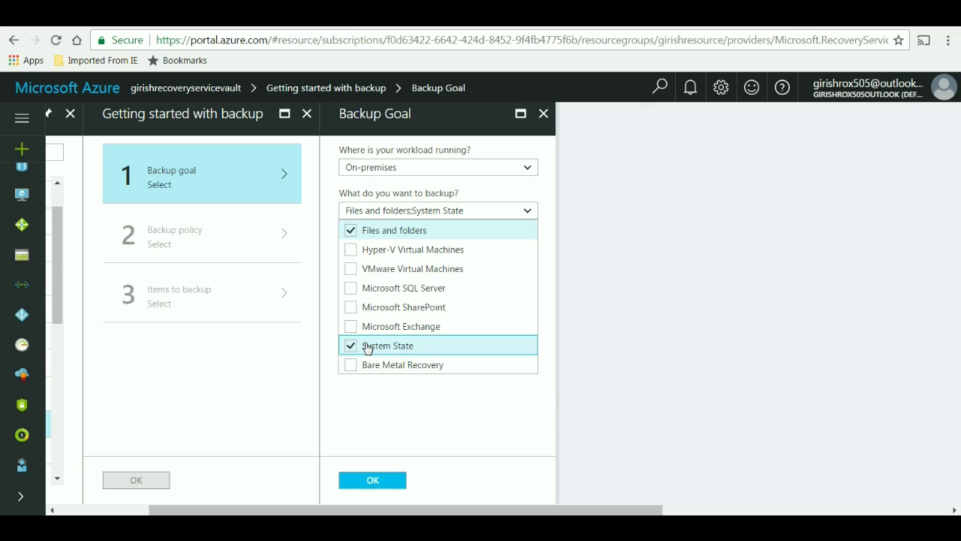
pyautogui.click(350, 366)
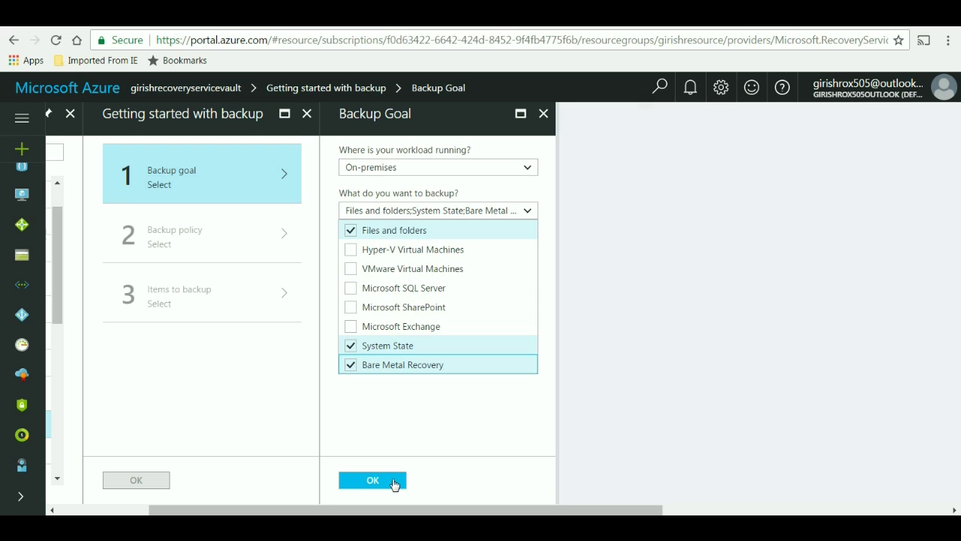
pyautogui.click(372, 481)
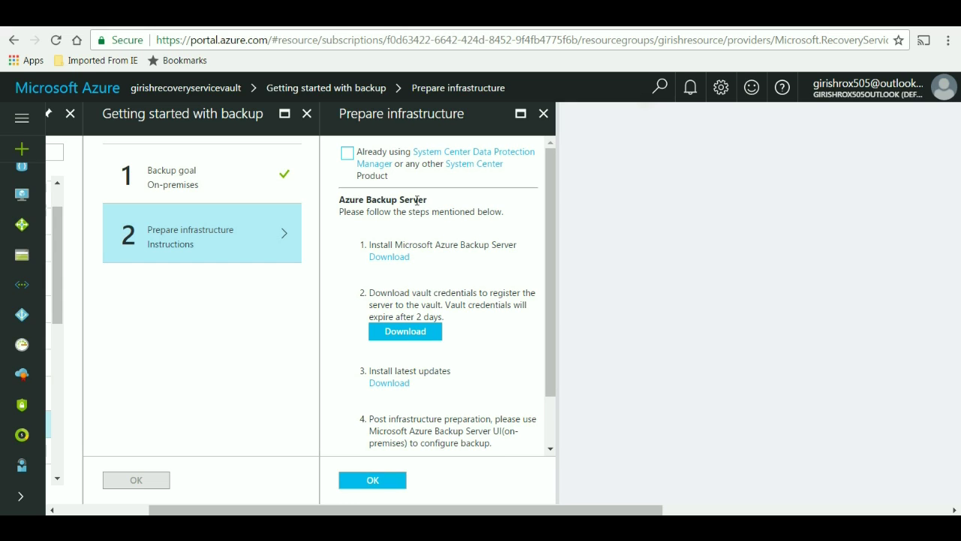
# - Start downloading all the Microsoft Azure Backup Server installer files from the Download Center, allowing the site to download multiple files
pyautogui.click(406, 264)
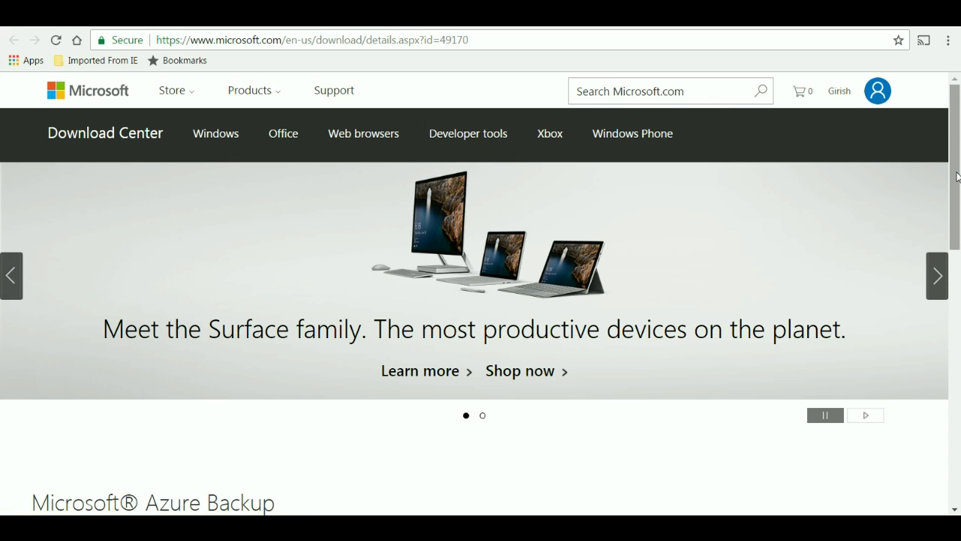
pyautogui.moveTo(957, 177); pyautogui.dragTo(950, 315)
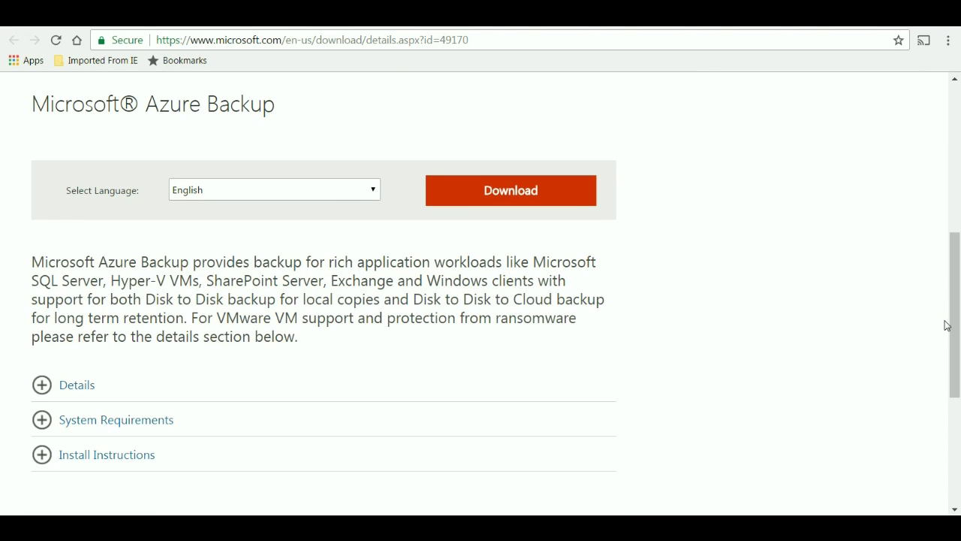
pyautogui.click(546, 201)
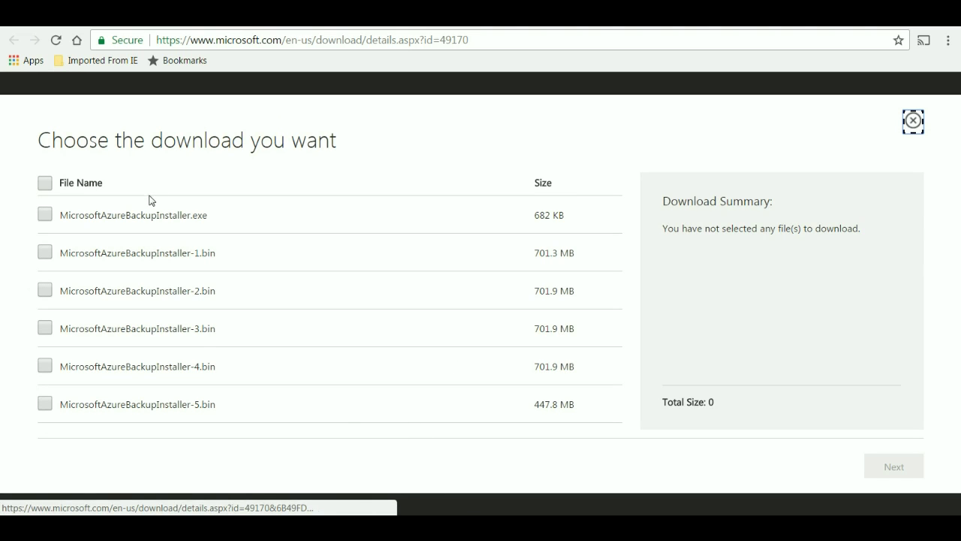
pyautogui.click(47, 185)
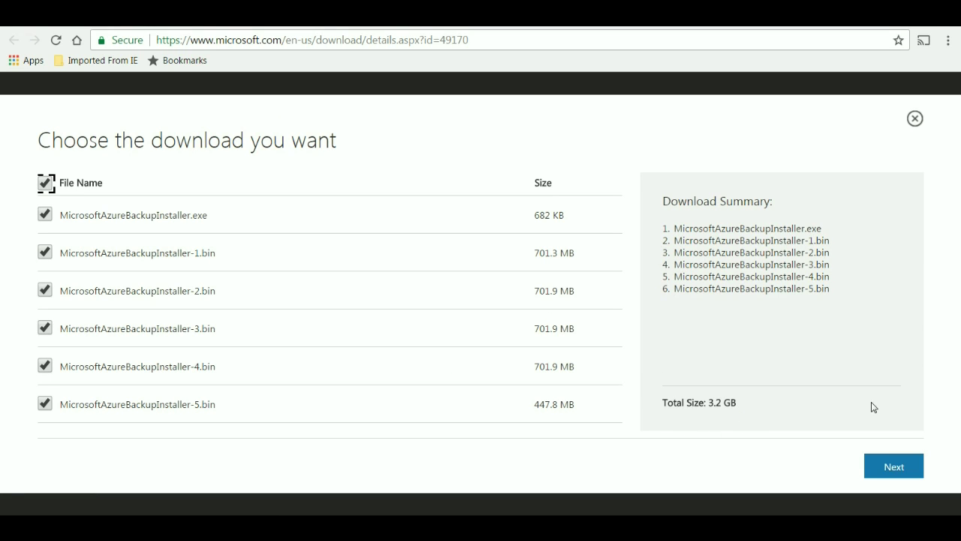
pyautogui.click(878, 472)
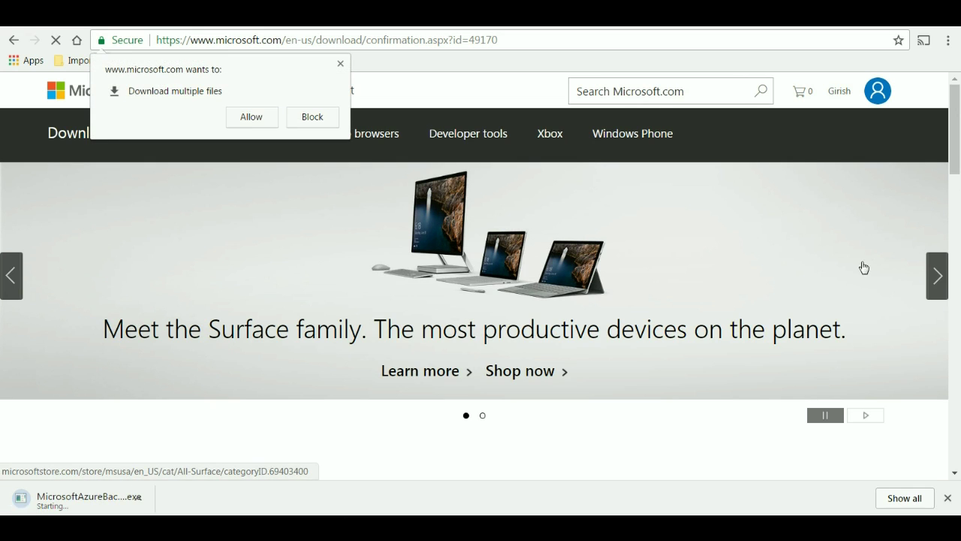
pyautogui.click(263, 123)
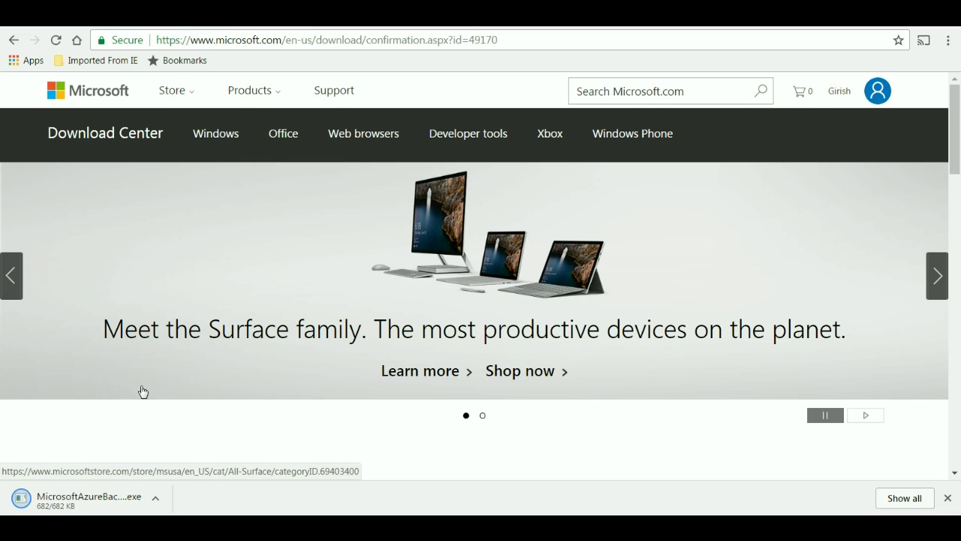
# - Retry the download with all the Microsoft Azure Backup installer files selected
pyautogui.moveTo(954, 164); pyautogui.dragTo(950, 191)
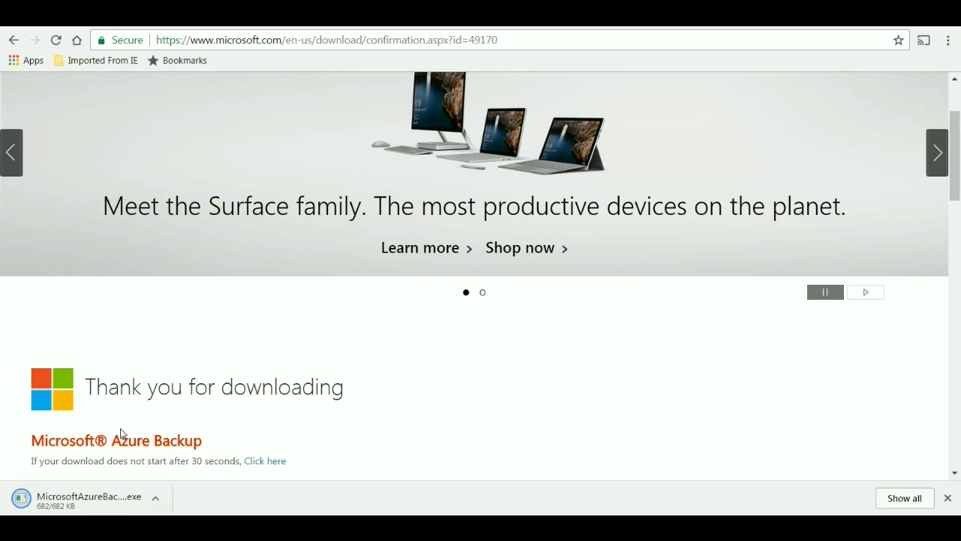
pyautogui.click(83, 499)
pyautogui.click(254, 462)
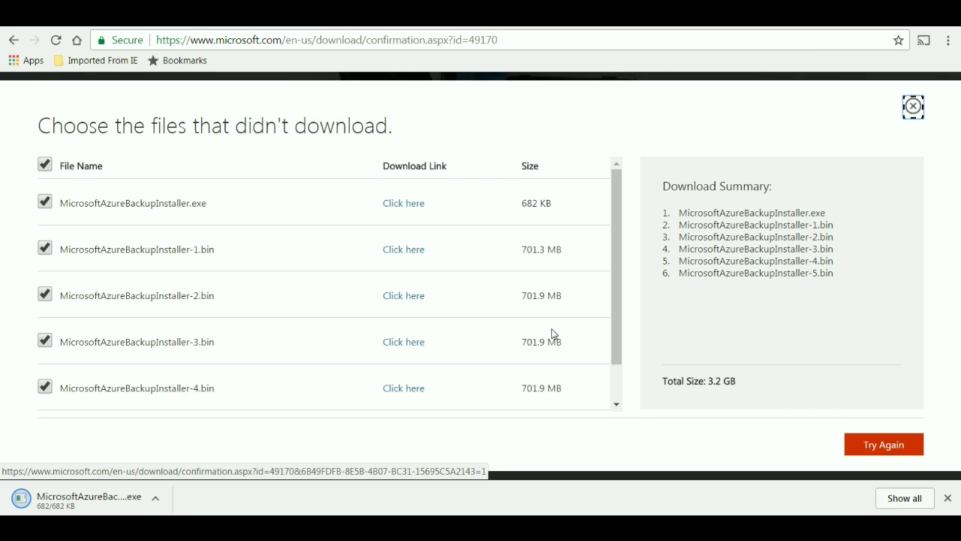
pyautogui.click(874, 446)
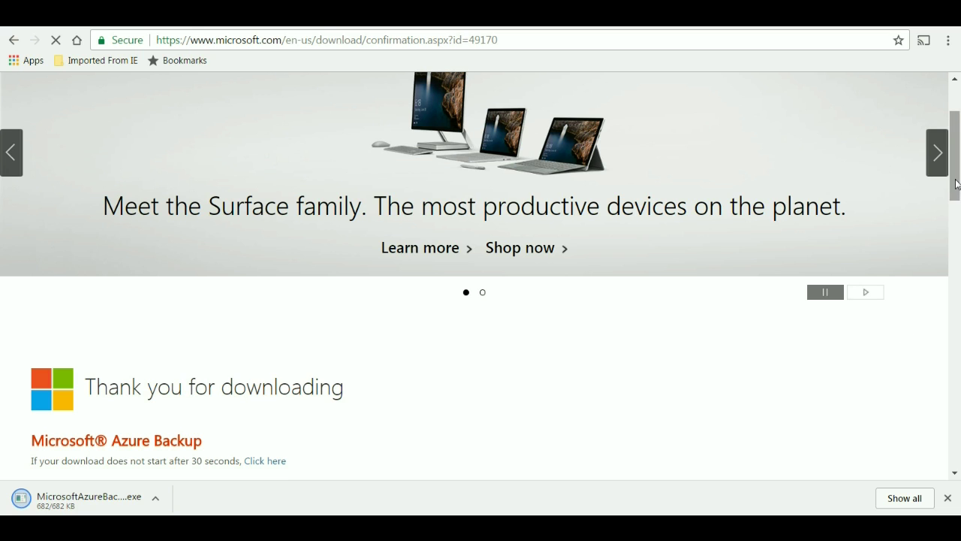
pyautogui.scroll(-2, 959, 206)
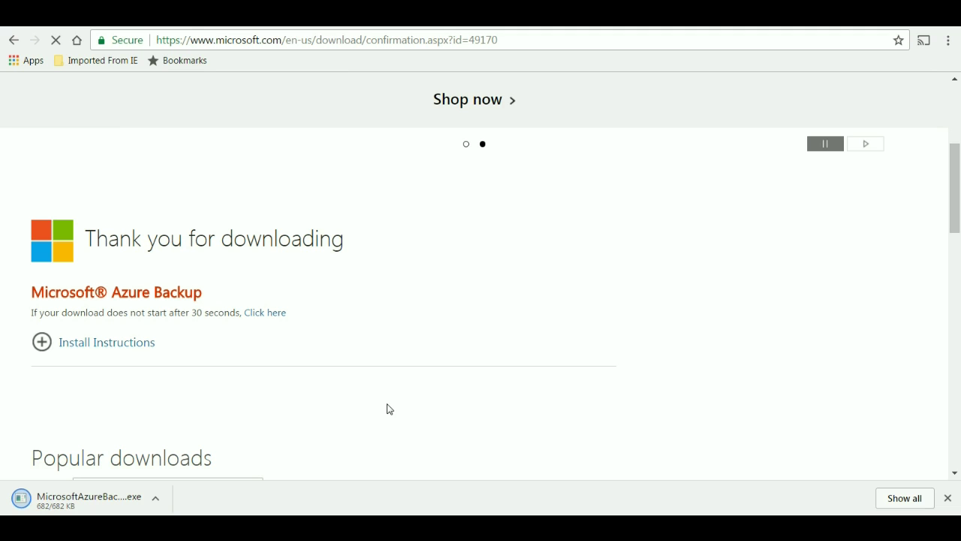
# - Check the progress of the Azure Backup installer downloads in the browser's download list and in the computer's Downloads folder
pyautogui.click(314, 530)
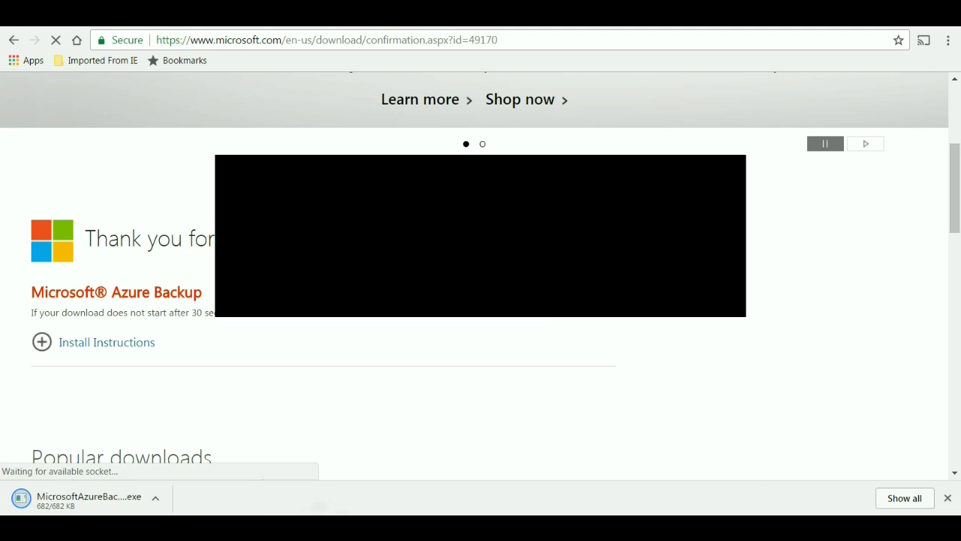
pyautogui.click(334, 419)
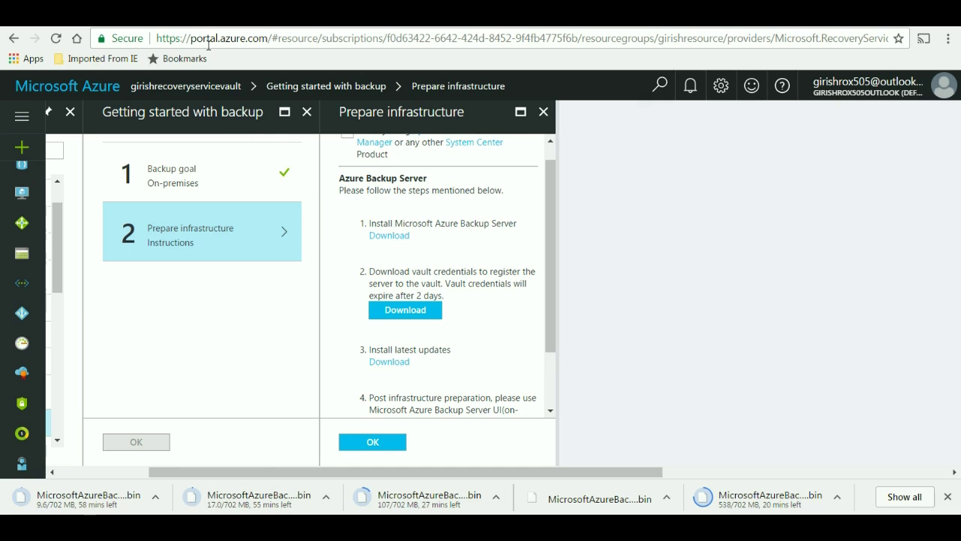
pyautogui.click(173, 15)
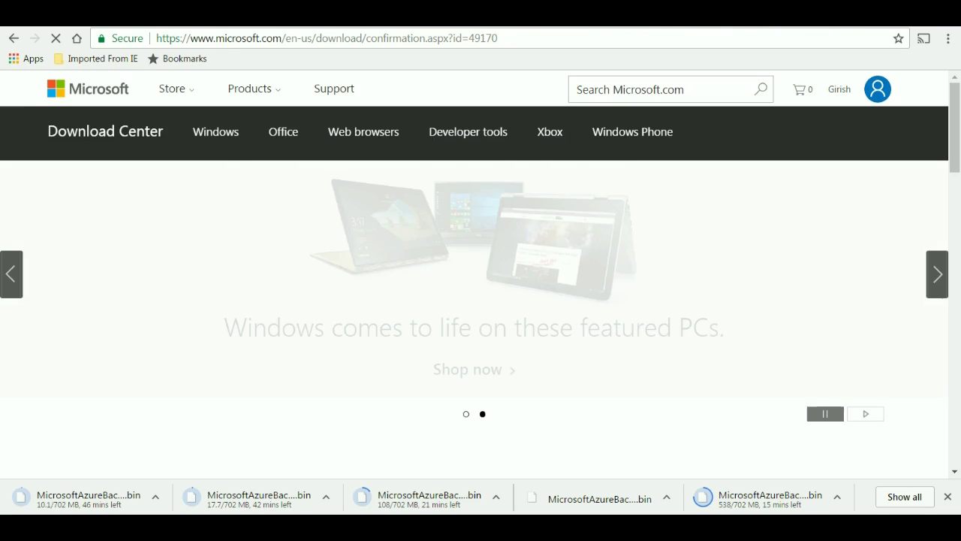
pyautogui.click(373, 26)
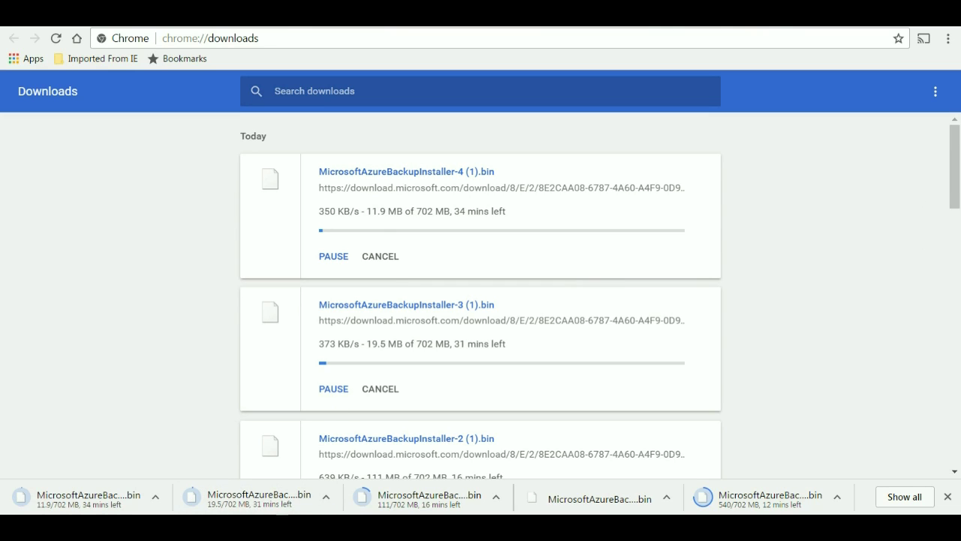
pyautogui.moveTo(147, 530)
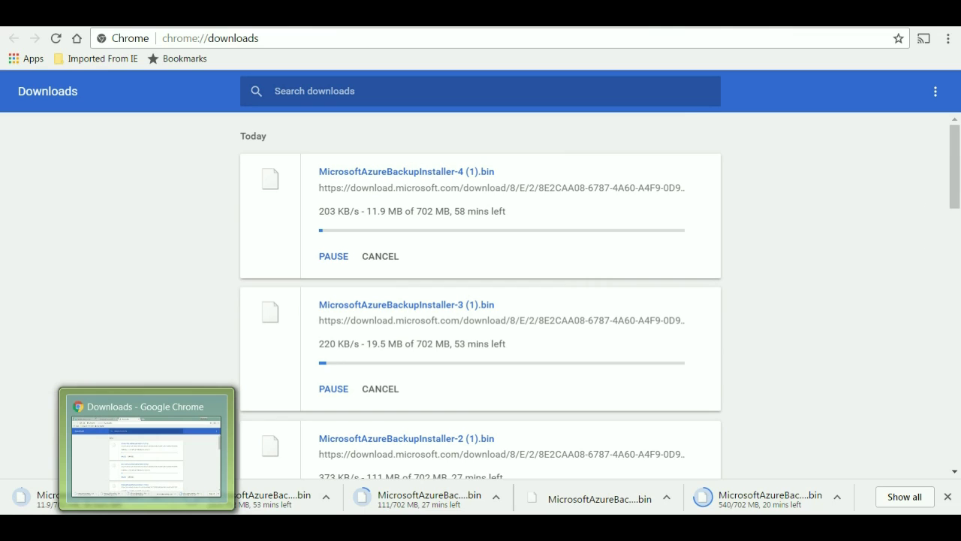
pyautogui.click(147, 529)
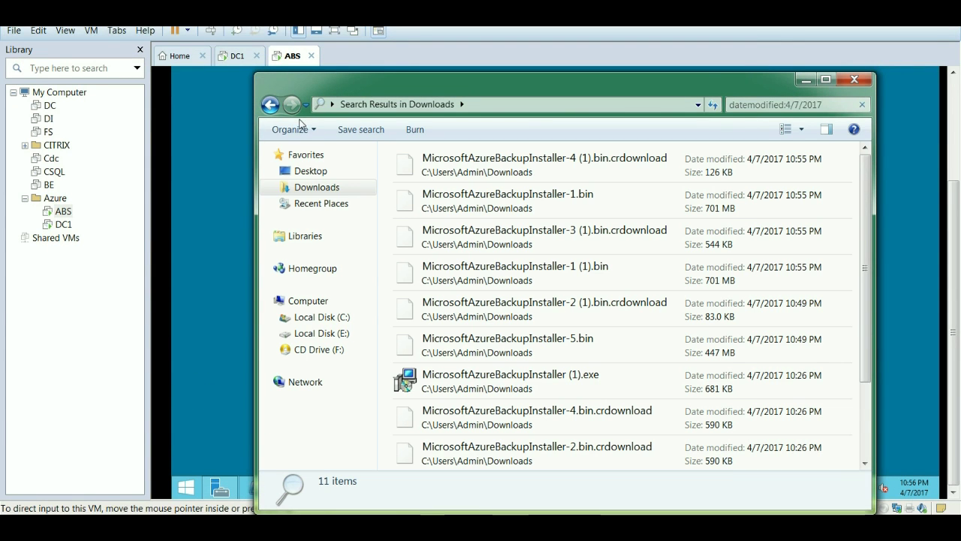
pyautogui.click(147, 530)
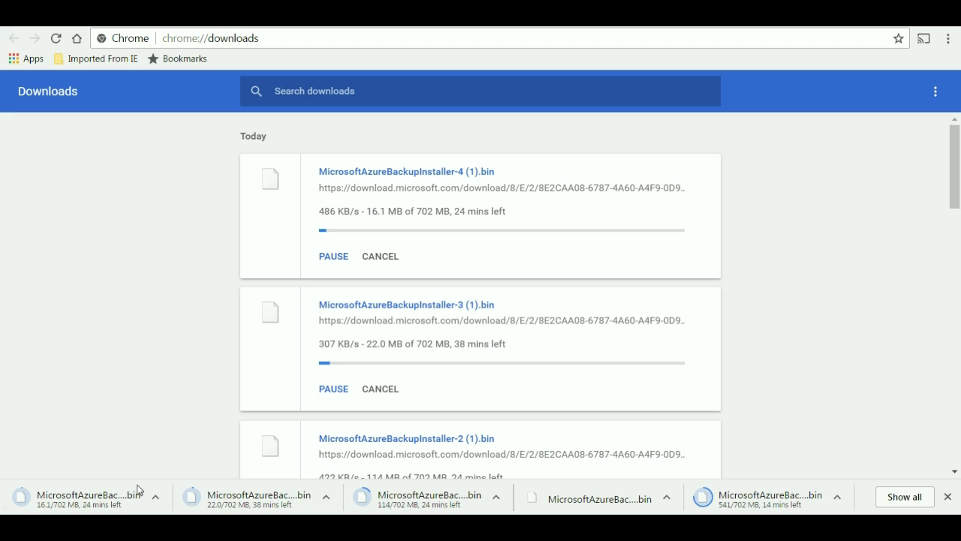
# - Download the vault credentials from the vault's Prepare infrastructure instructions in the Azure portal
pyautogui.click(167, 17)
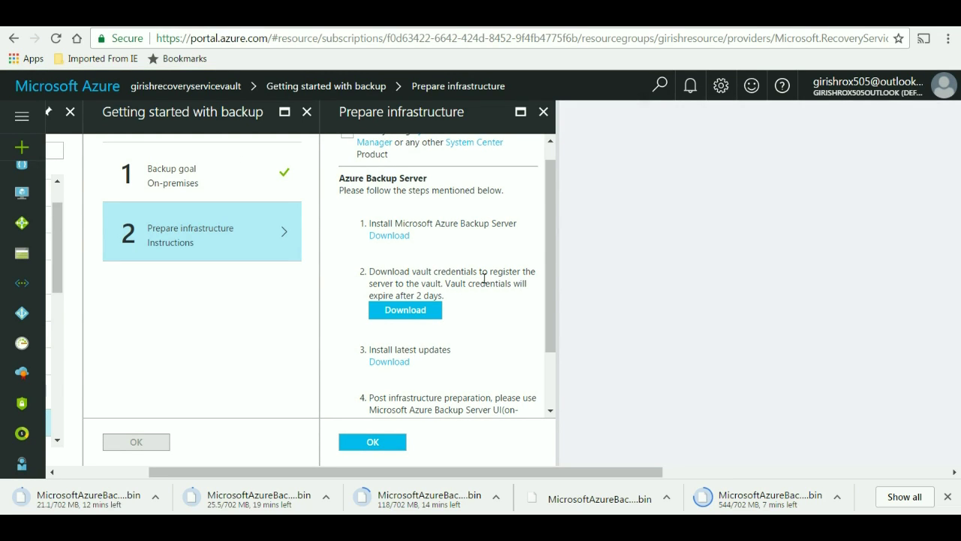
pyautogui.click(423, 315)
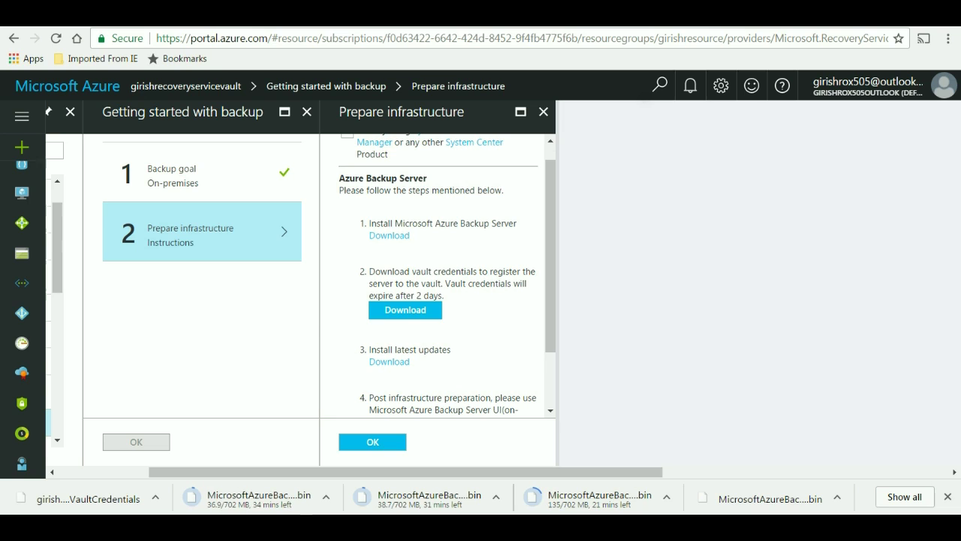
# - Switch to the ABS virtual machine in full screen and finish the Azure Backup extraction wizard with Execute setup.exe enabled
pyautogui.click(321, 529)
pyautogui.click(334, 417)
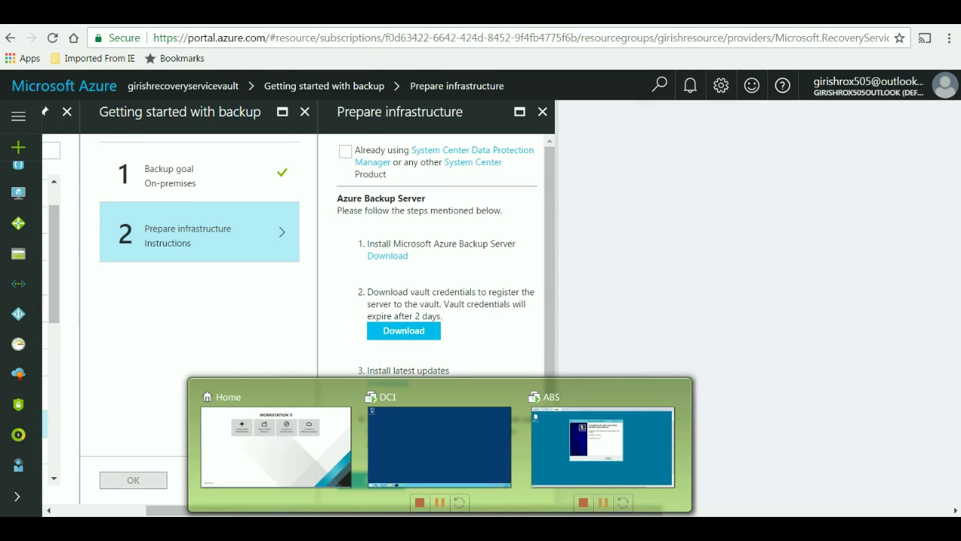
pyautogui.click(576, 444)
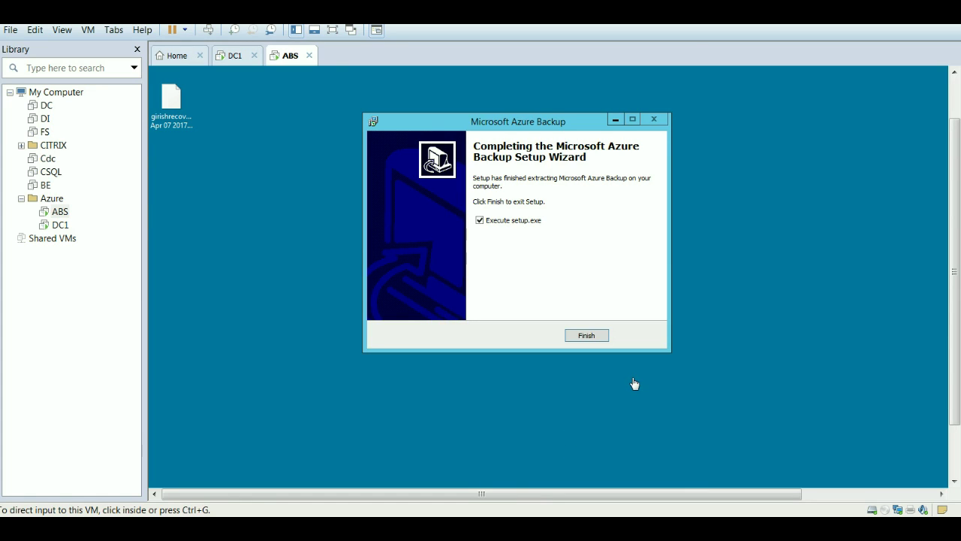
pyautogui.click(333, 33)
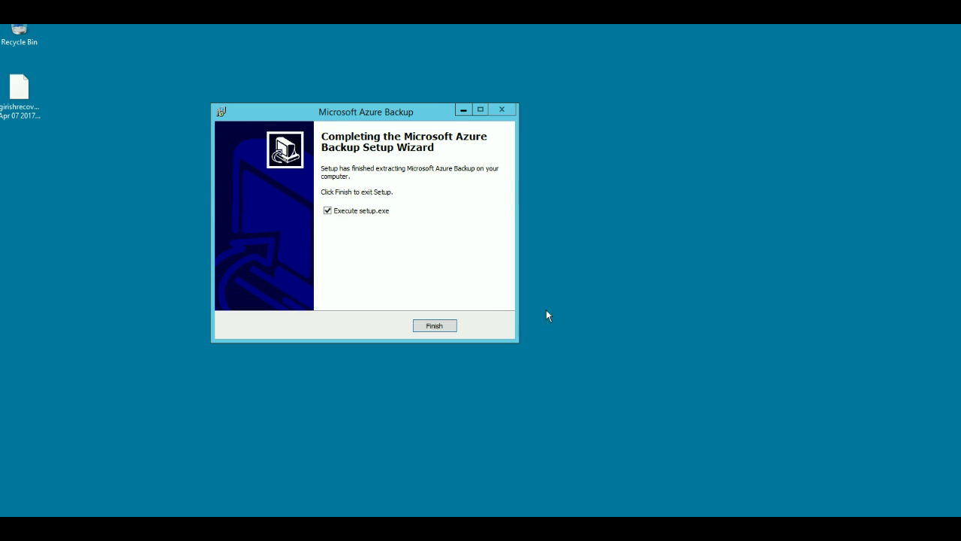
pyautogui.click(424, 325)
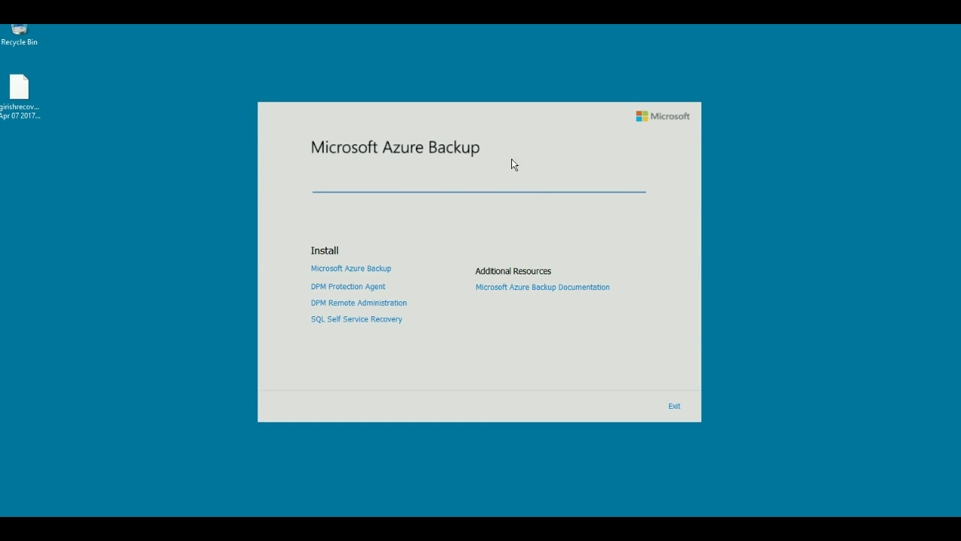
# - Start the Microsoft Azure Backup installation and run its basic prerequisite checks
pyautogui.click(348, 270)
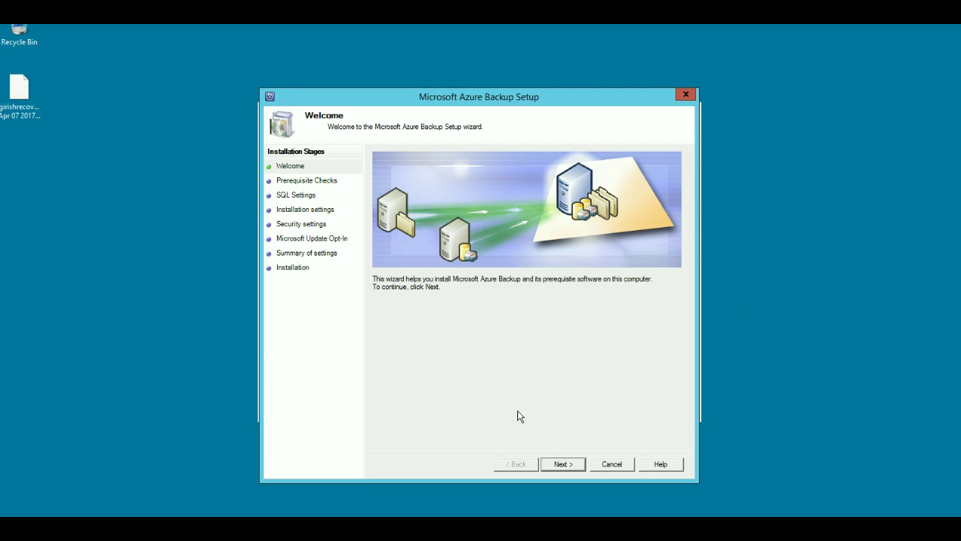
pyautogui.click(562, 464)
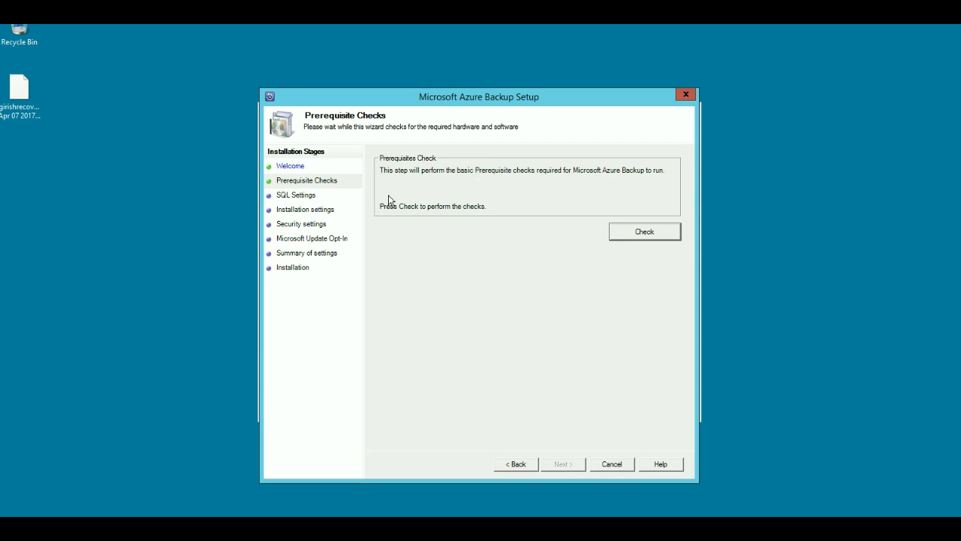
pyautogui.click(654, 241)
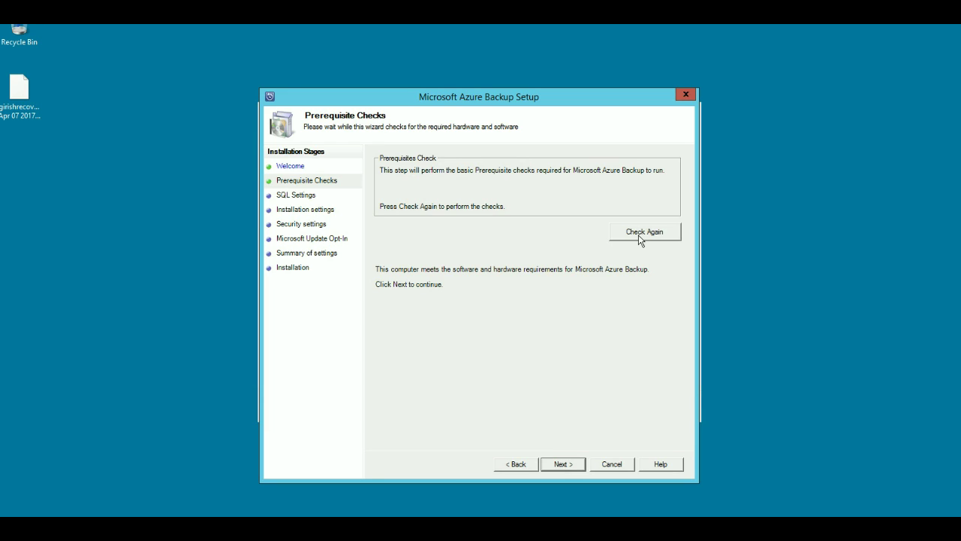
# - Check and install the missing Windows components for a new SQL Server instance, and exit the setup
pyautogui.click(549, 470)
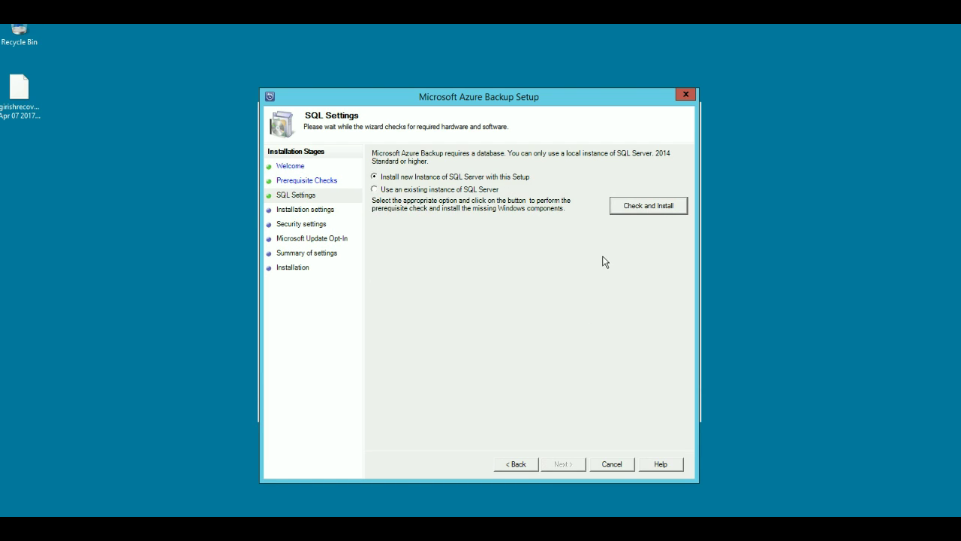
pyautogui.click(643, 207)
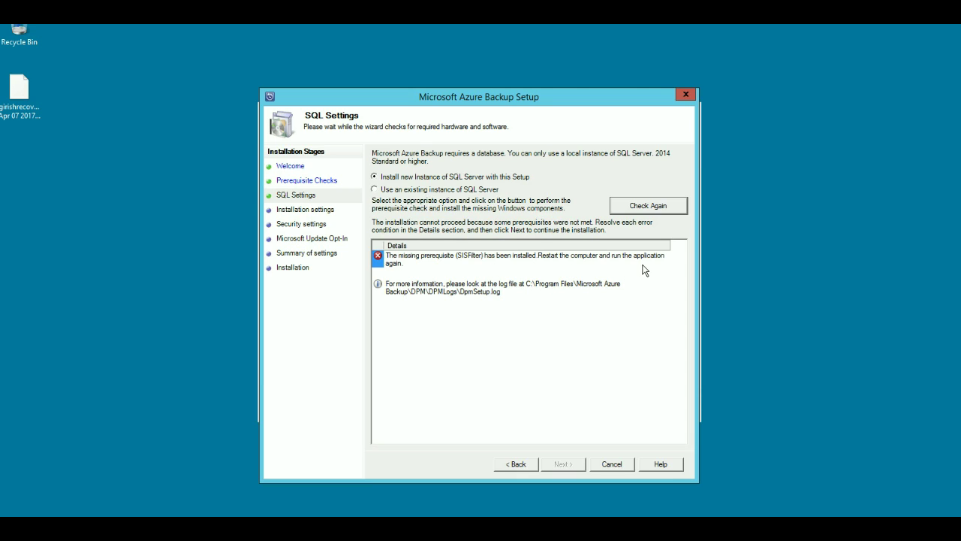
pyautogui.click(606, 464)
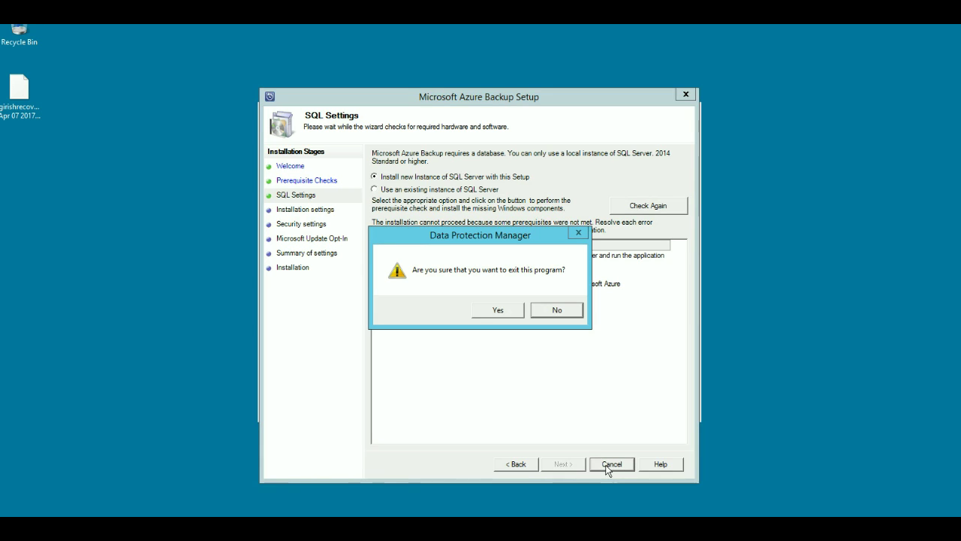
pyautogui.click(505, 309)
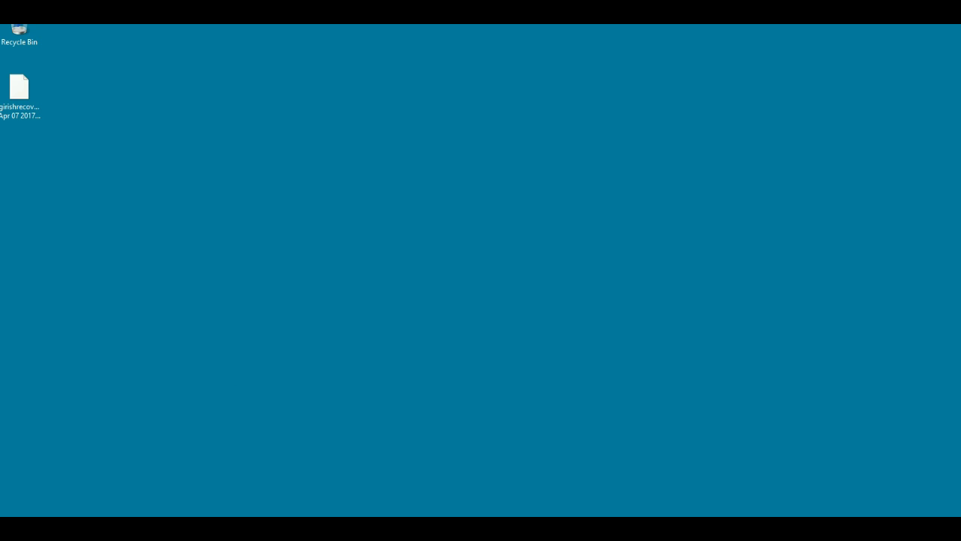
# - Restart the ABS server and take its virtual machine out of full screen
pyautogui.press('super+x')
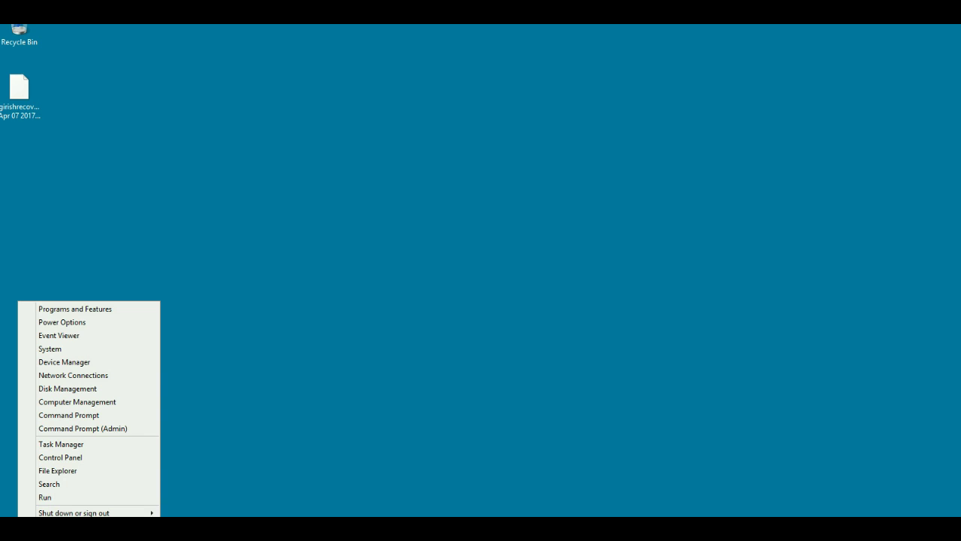
pyautogui.moveTo(129, 511)
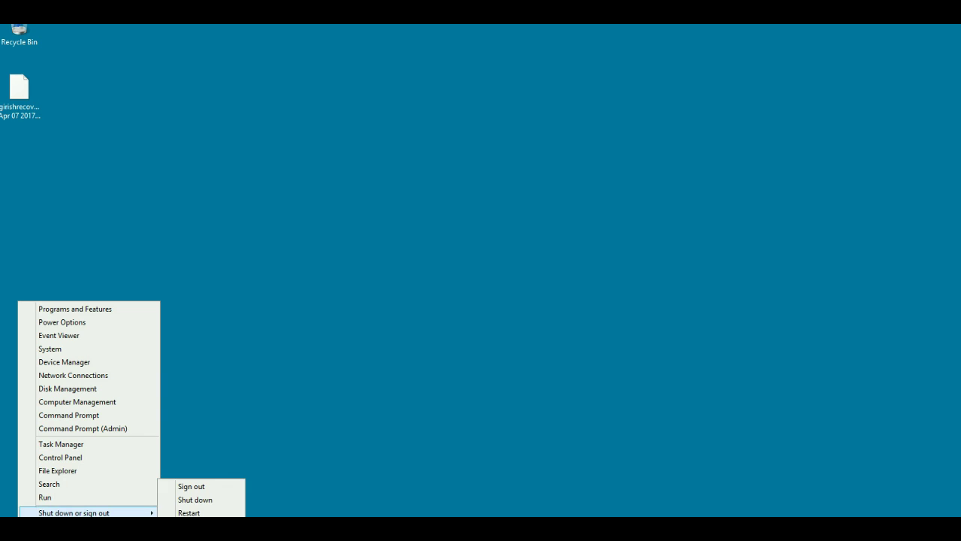
pyautogui.click(188, 512)
pyautogui.click(193, 511)
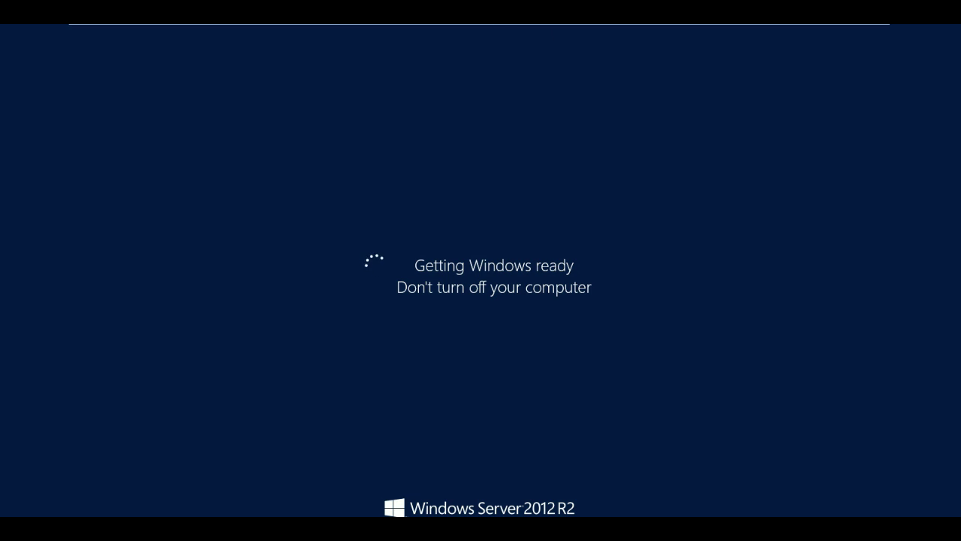
pyautogui.hotkey('ctrl', 'alt', 'Return')
pyautogui.hotkey('ctrl', 'alt')
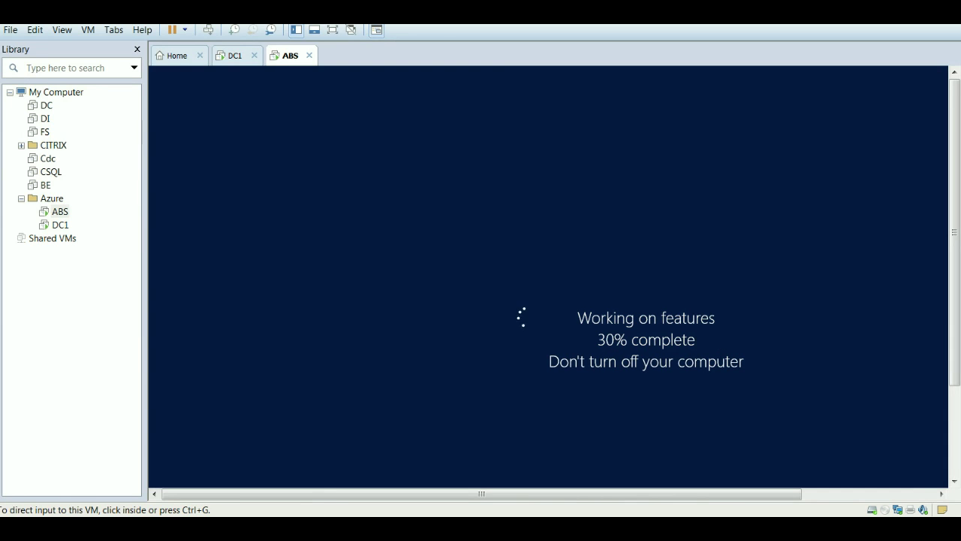
# - Return to the ABS virtual machine in full screen and start the Microsoft Azure Backup installation again
pyautogui.click(304, 528)
pyautogui.click(325, 427)
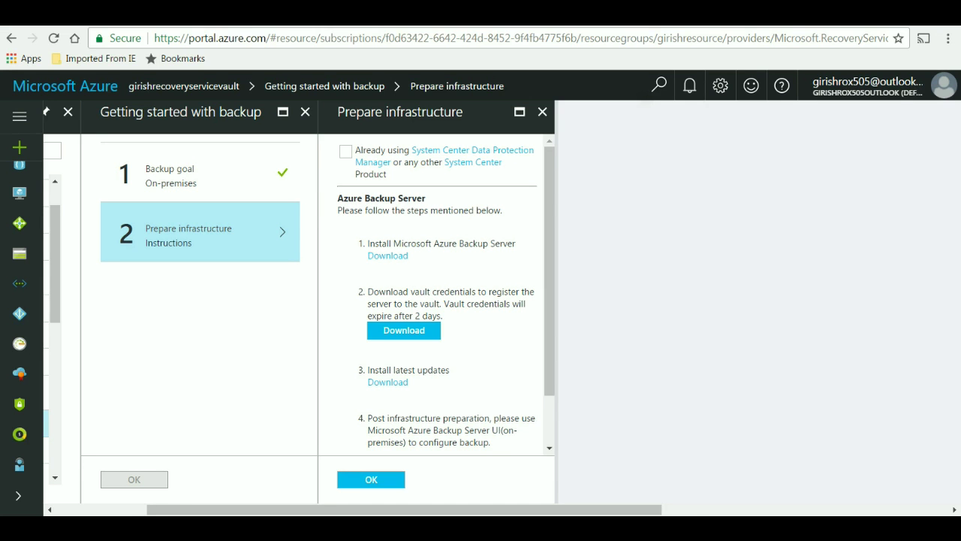
pyautogui.click(610, 444)
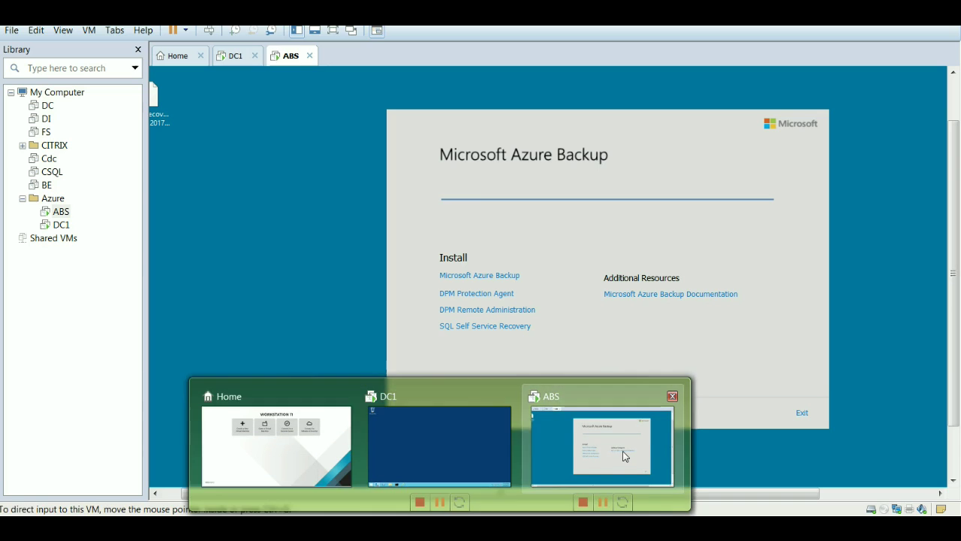
pyautogui.click(333, 31)
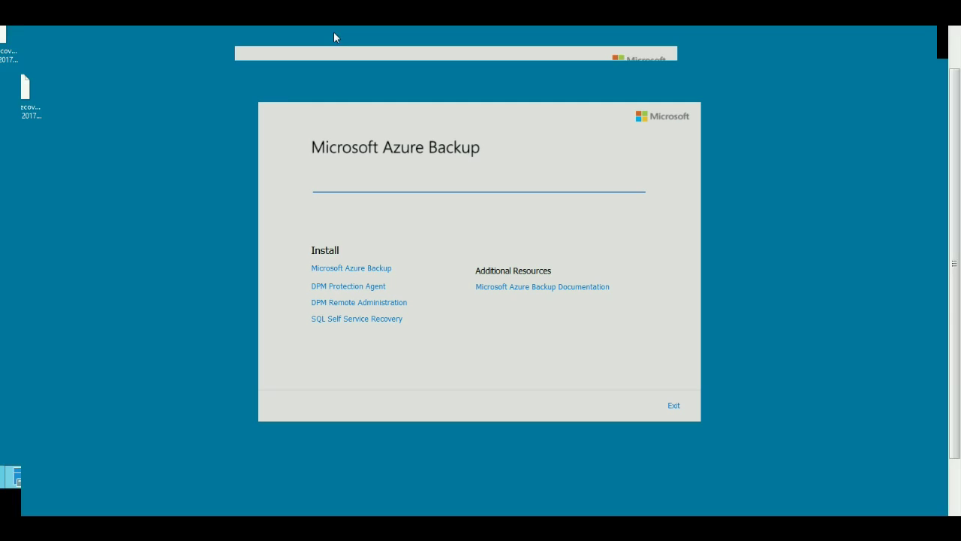
pyautogui.click(353, 269)
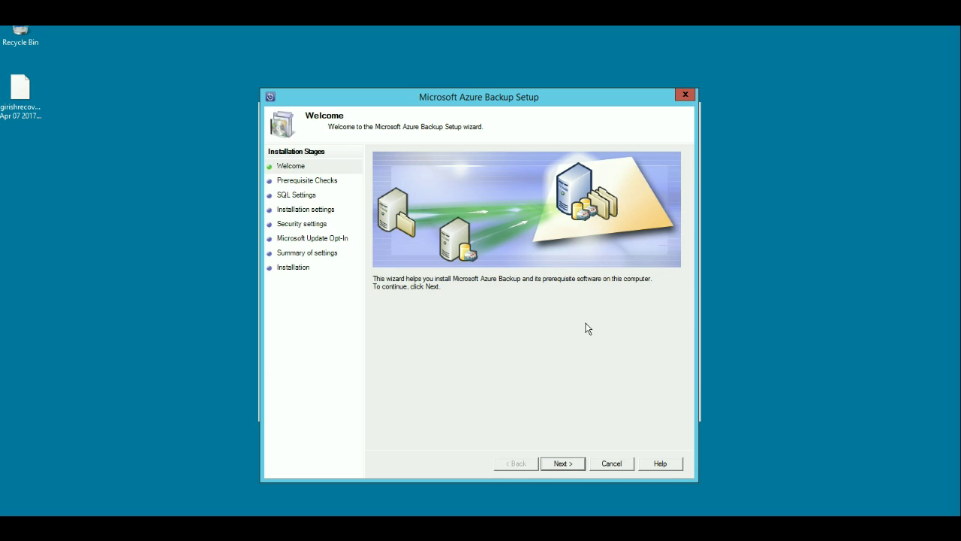
# - Run the basic prerequisite checks and the SQL check for a new SQL Server instance, proceeding to the security settings
pyautogui.click(563, 465)
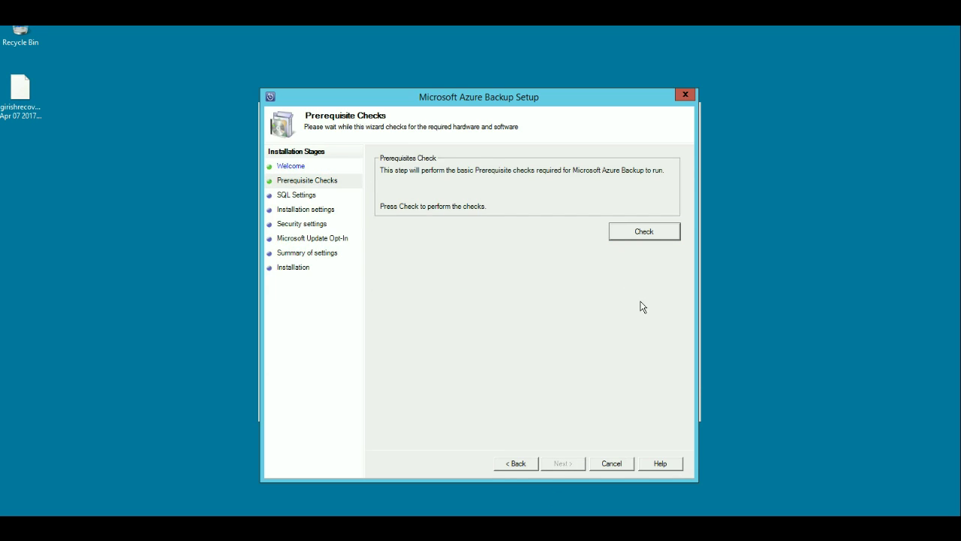
pyautogui.click(642, 234)
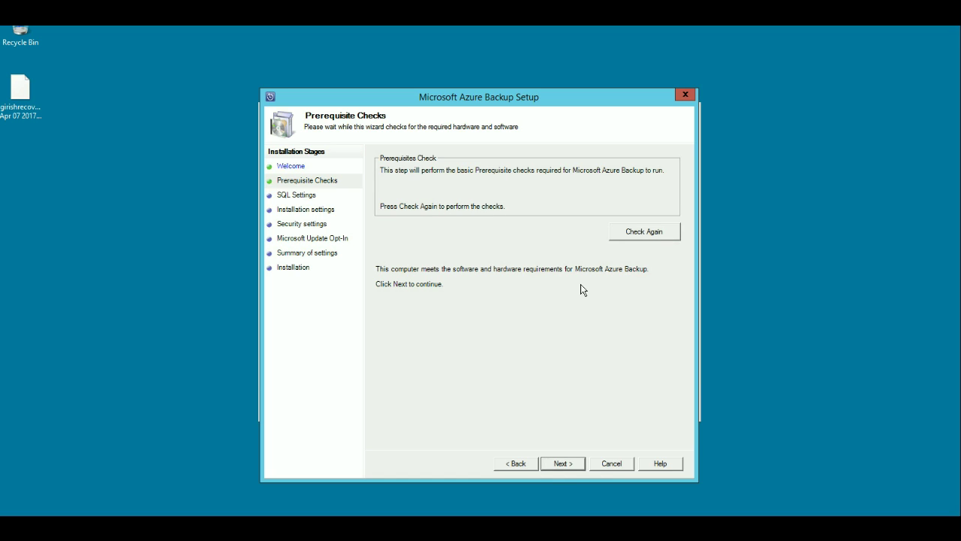
pyautogui.click(562, 463)
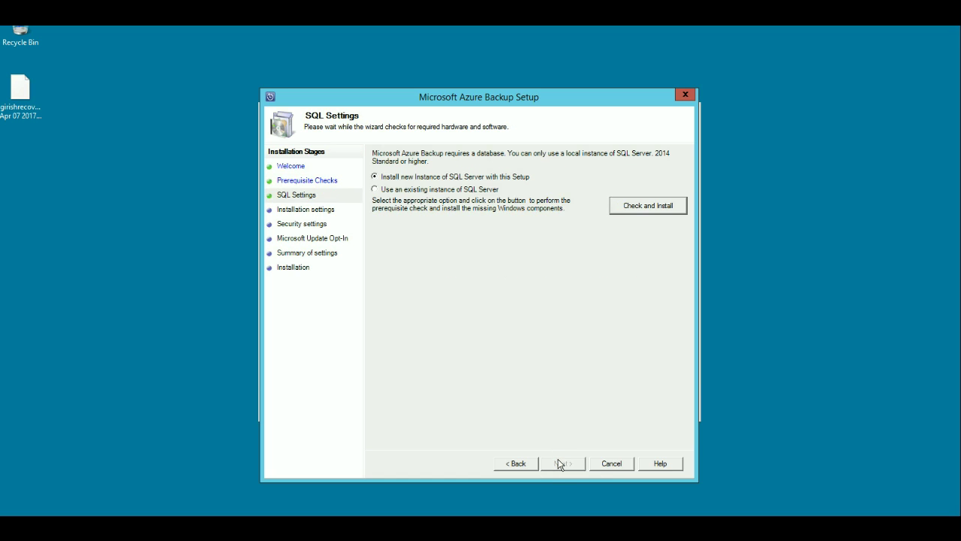
pyautogui.click(650, 208)
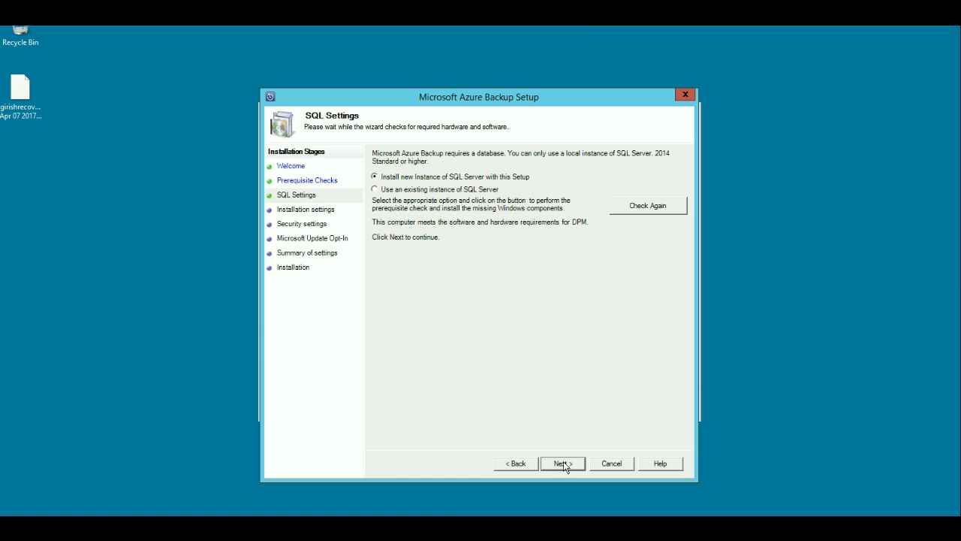
pyautogui.click(563, 461)
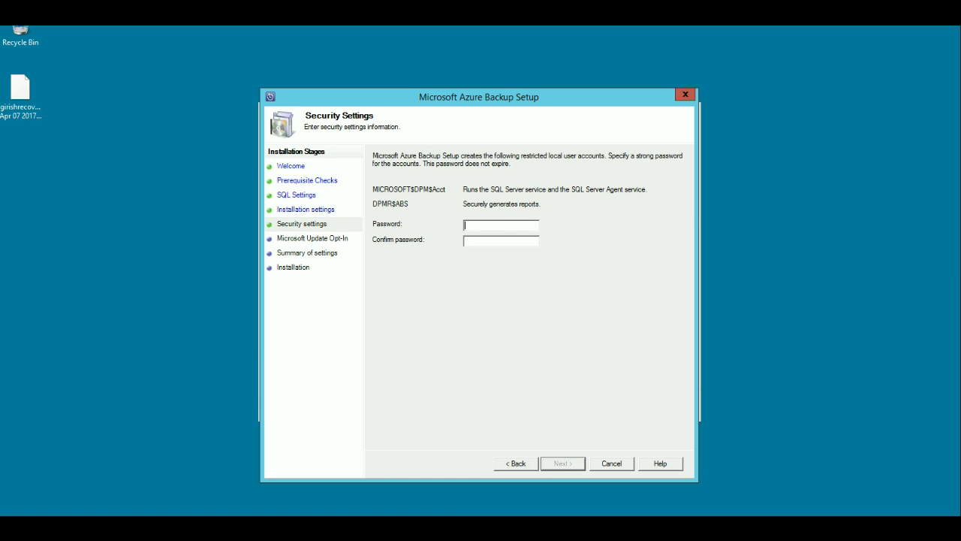
# - Try to set the password for the restricted local accounts in the security settings, and dismiss the resulting dialog
pyautogui.write('•••••••••••')
pyautogui.click(563, 464)
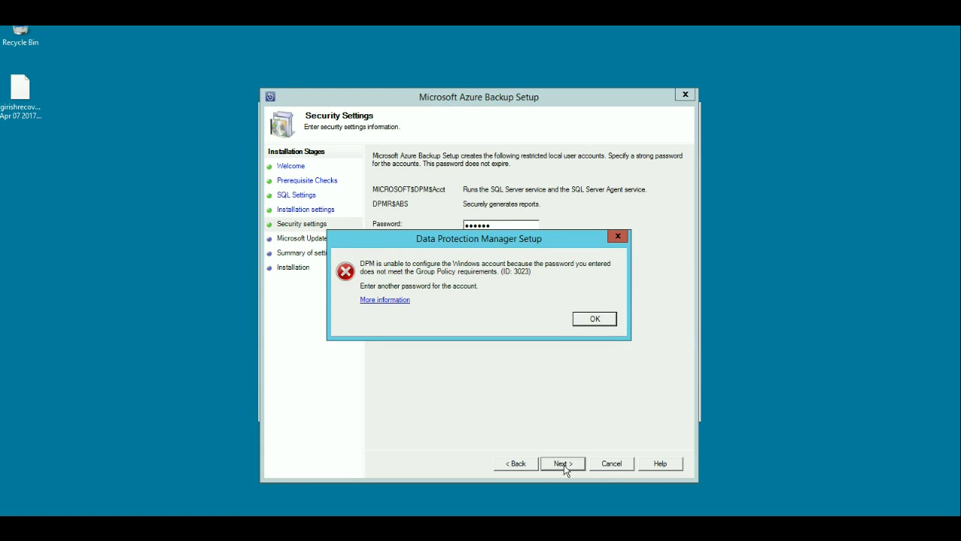
pyautogui.click(593, 319)
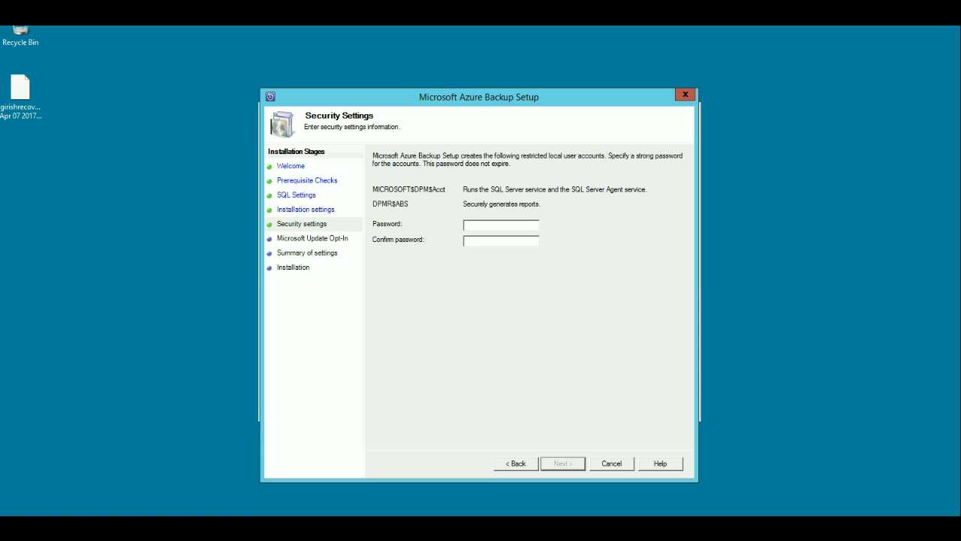
# - Try another password for the restricted local accounts and dismiss the resulting dialog
pyautogui.write('**********')
pyautogui.click(563, 463)
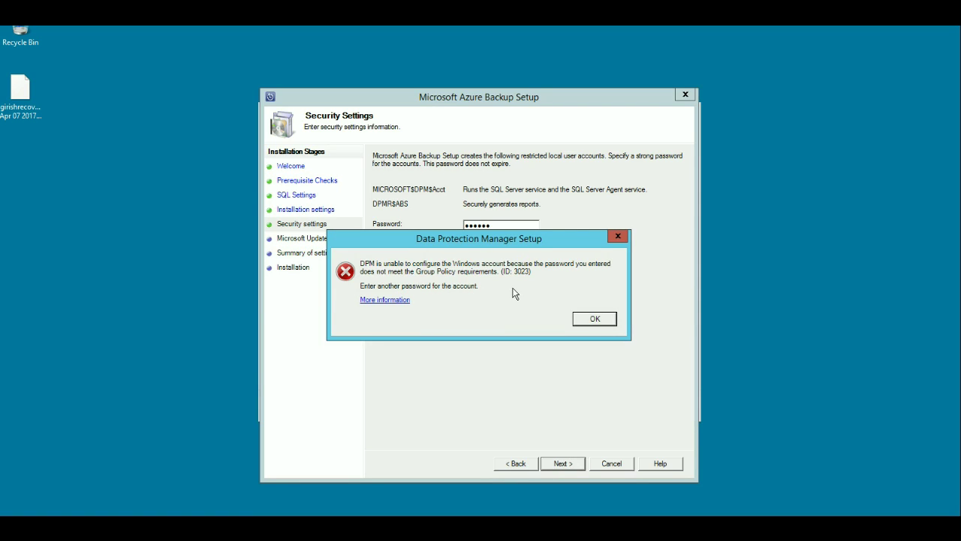
pyautogui.click(605, 322)
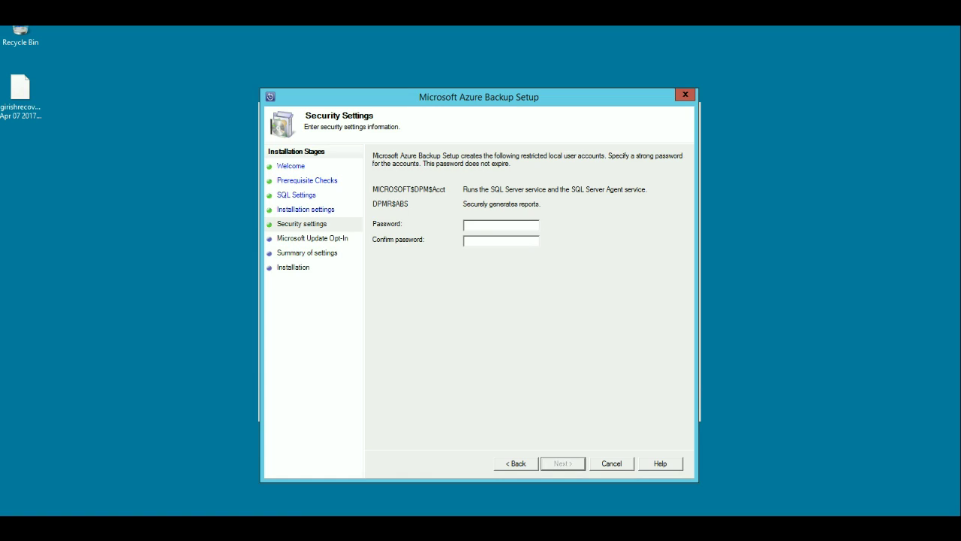
# - Enter and confirm a strong account password for the restricted local accounts, proceeding to the Microsoft Update opt-in
pyautogui.write('••••••••••••')
pyautogui.press('Tab')
pyautogui.write('••••••••••••')
pyautogui.click(553, 462)
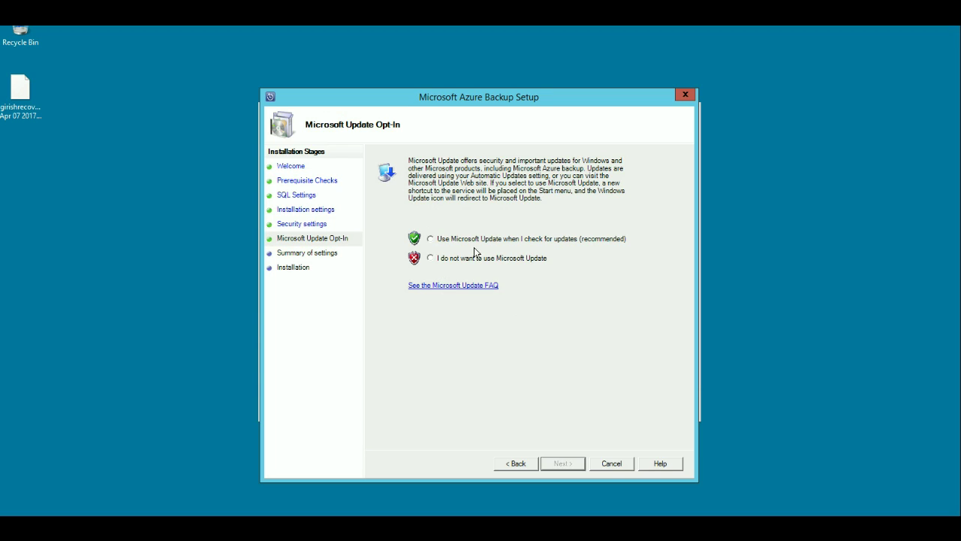
# - Opt in to using Microsoft Update when checking for updates and start the installation from the summary of settings
pyautogui.click(430, 240)
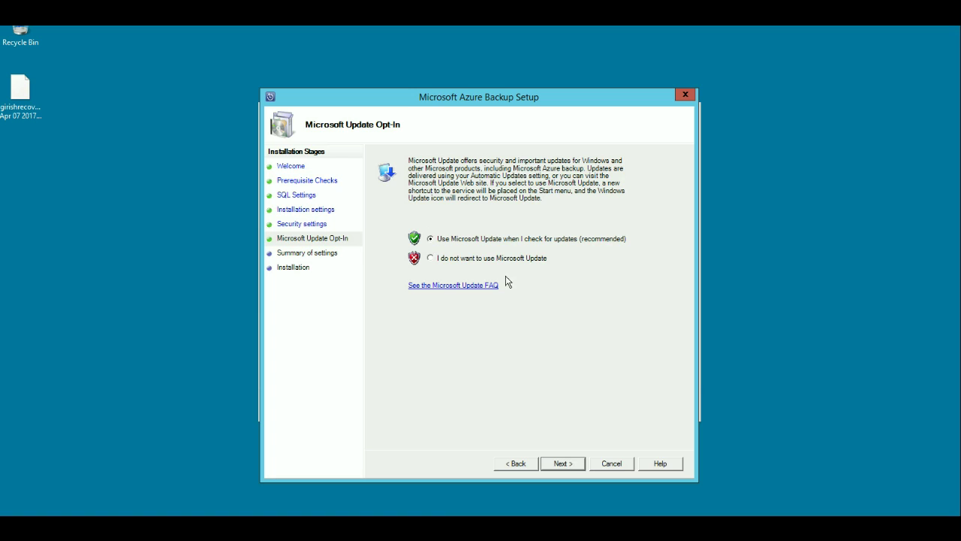
pyautogui.click(576, 466)
pyautogui.click(575, 462)
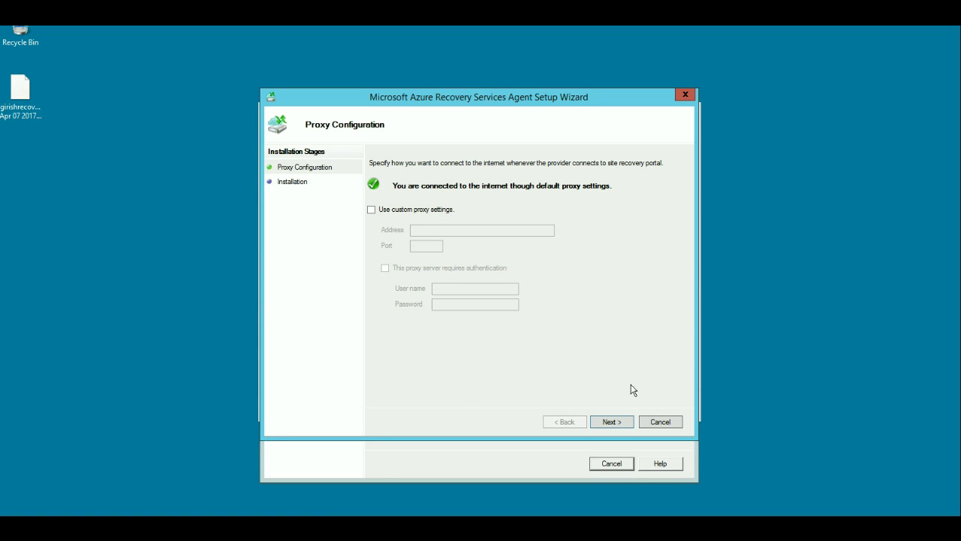
# - Install the Microsoft Azure Recovery Services Agent with the default proxy settings and proceed to server registration
pyautogui.click(612, 423)
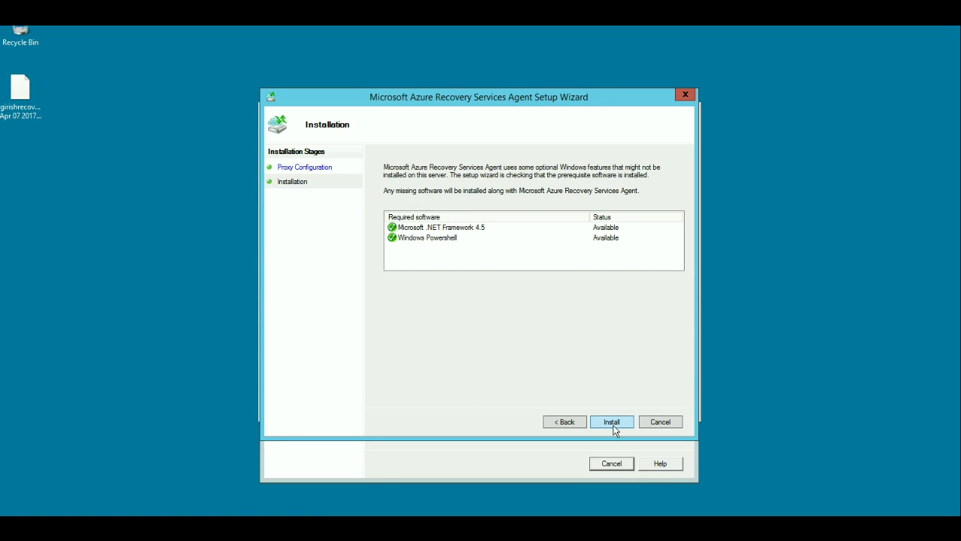
pyautogui.click(613, 423)
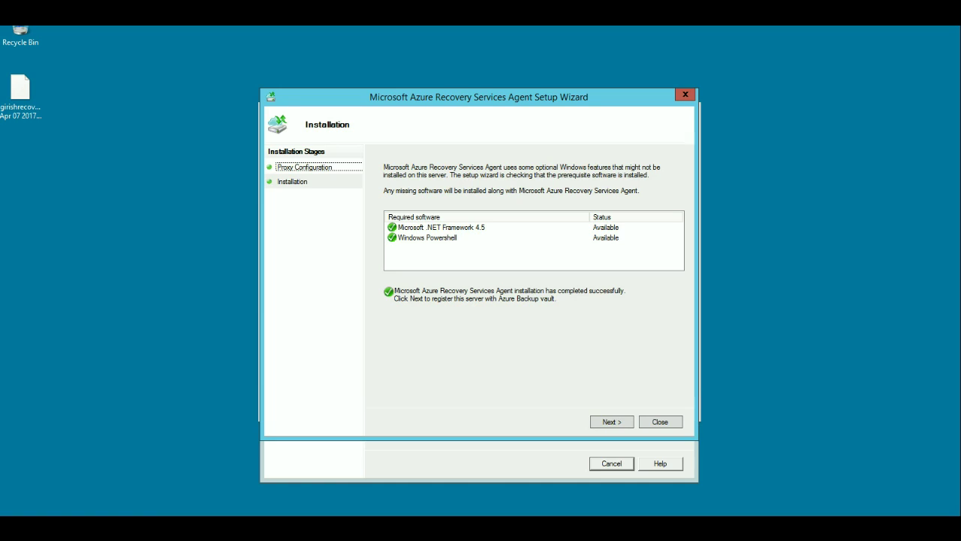
pyautogui.click(616, 423)
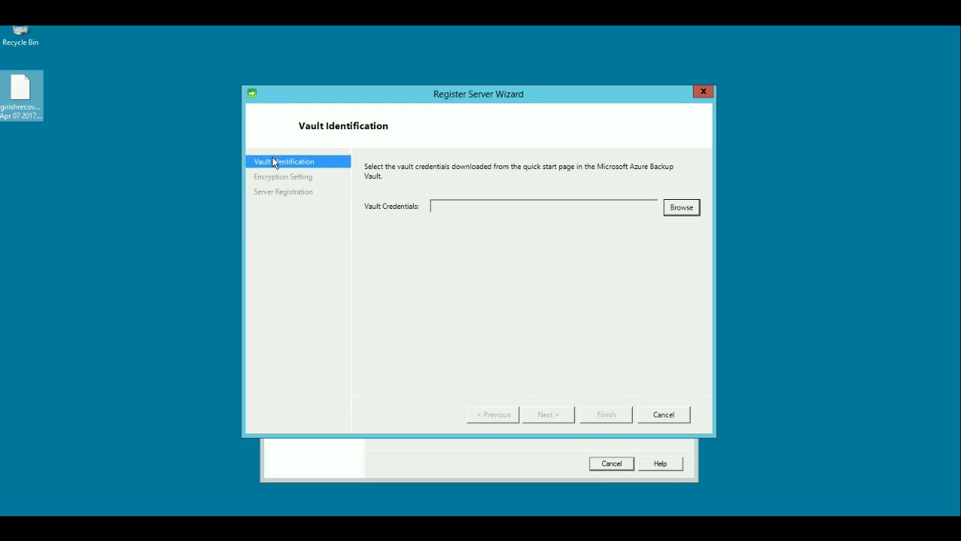
# - Identify the backup vault with the vault credentials file from the Desktop and proceed to the encryption setting
pyautogui.click(678, 208)
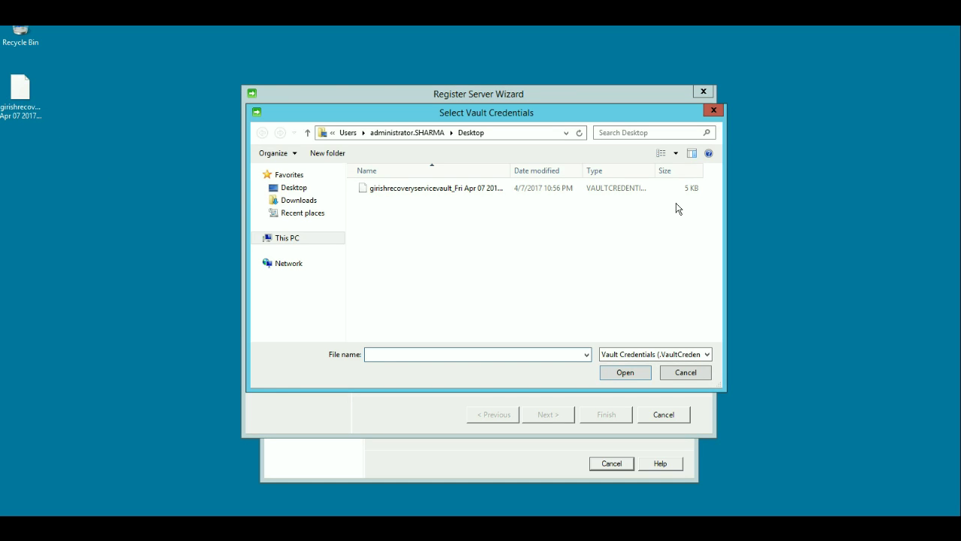
pyautogui.click(460, 192)
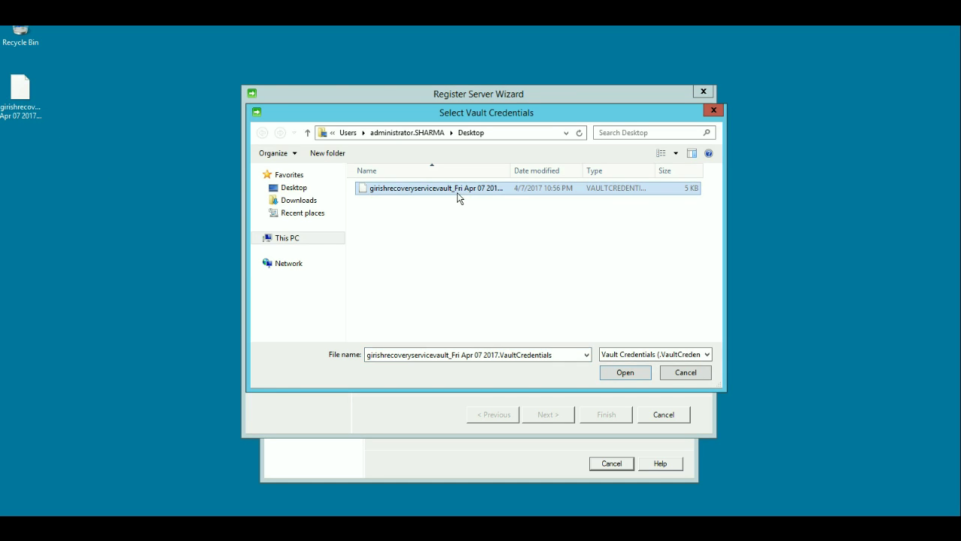
pyautogui.click(629, 371)
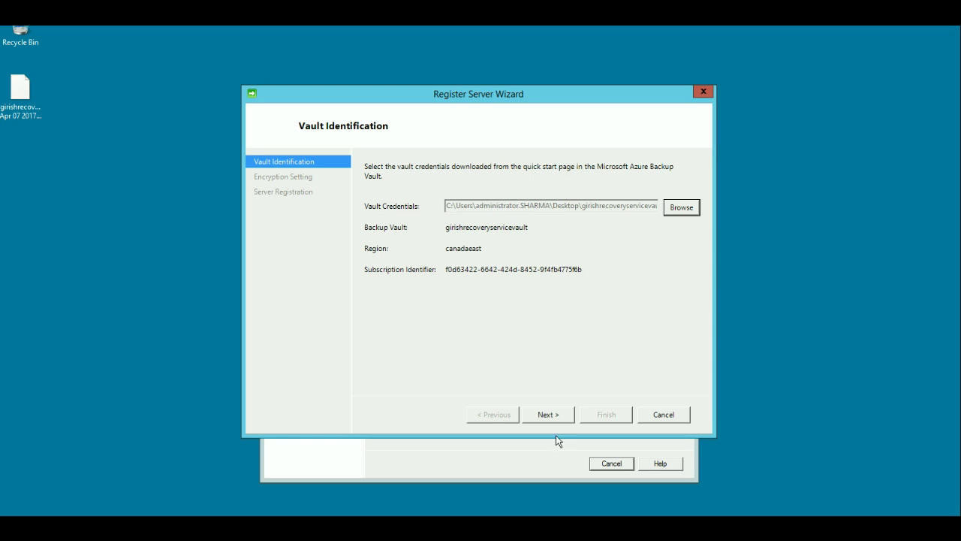
pyautogui.click(553, 418)
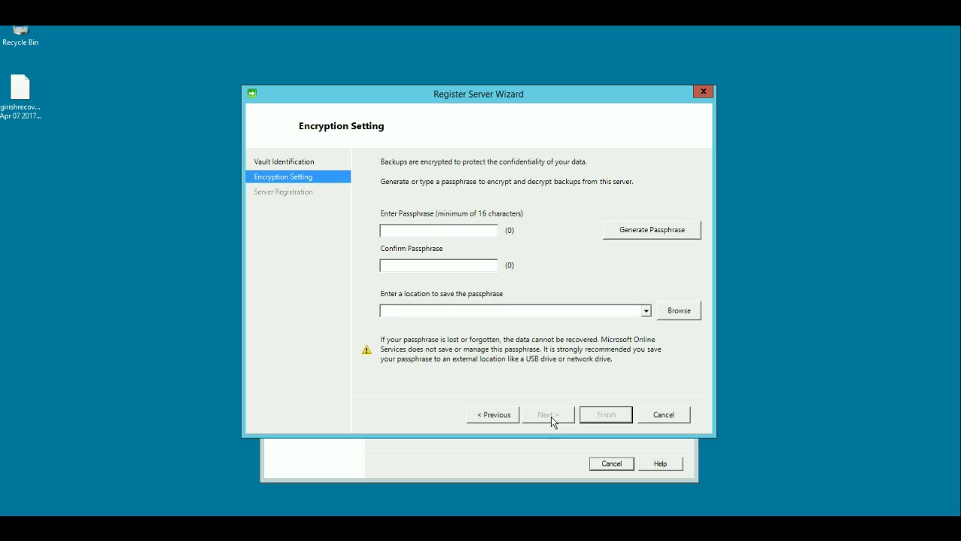
# - Generate an encryption passphrase and save it to the Desktop, then register the server with Microsoft Azure Backup
pyautogui.click(629, 230)
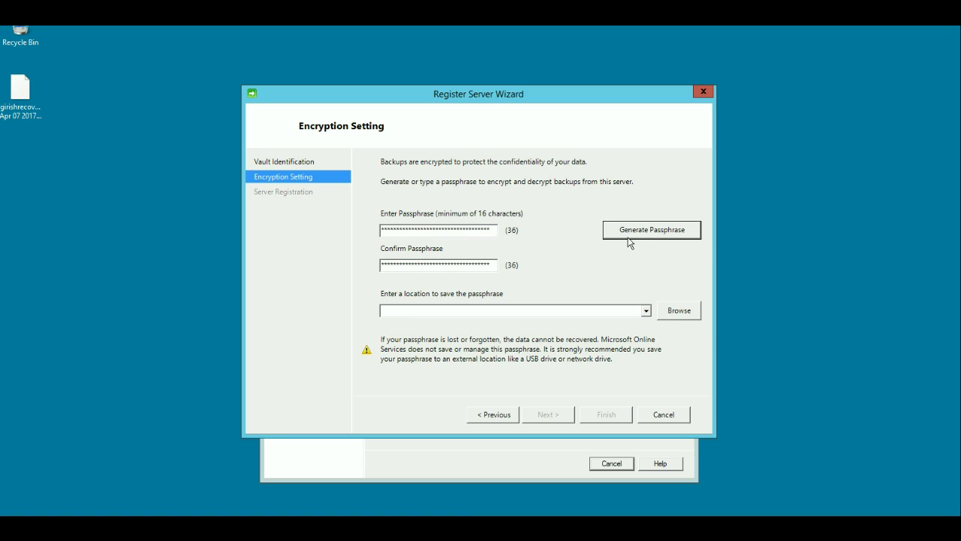
pyautogui.click(684, 318)
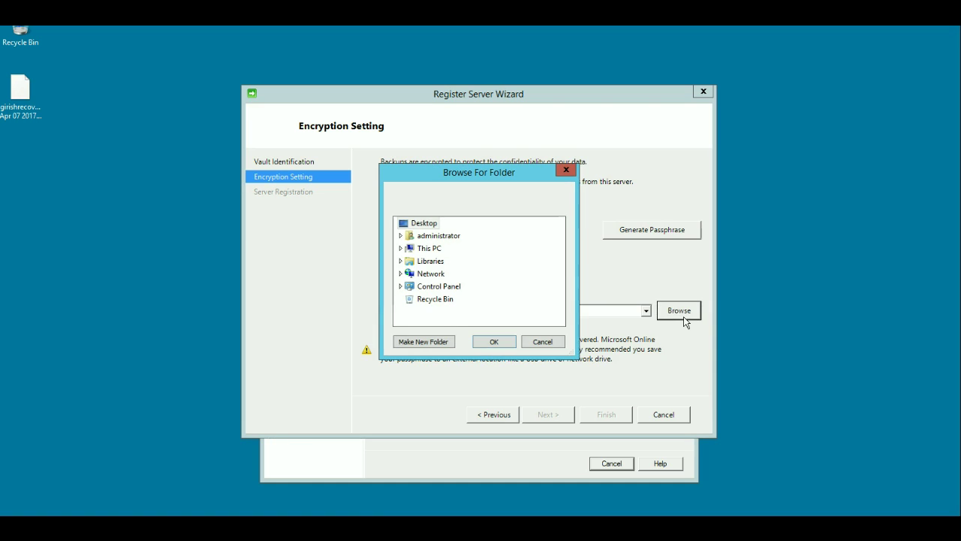
pyautogui.click(432, 223)
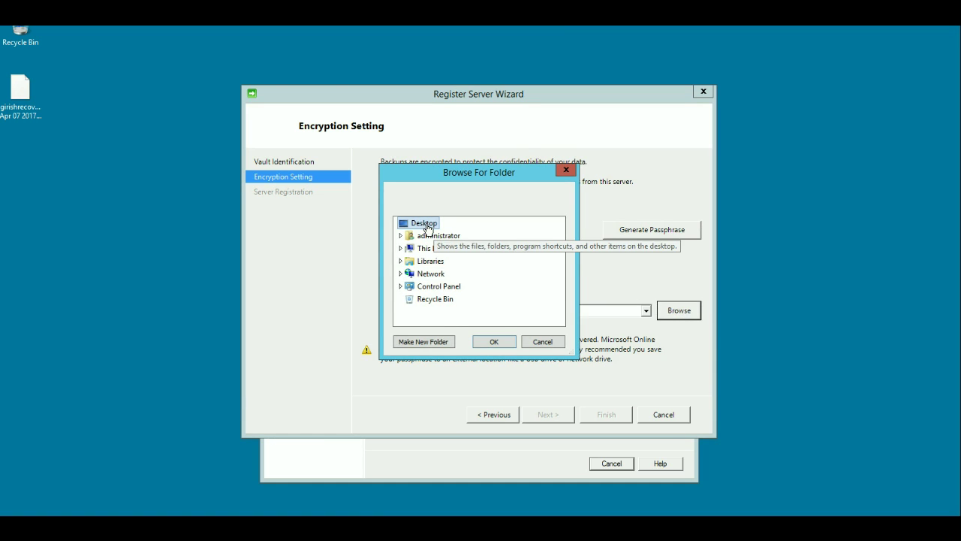
pyautogui.click(484, 343)
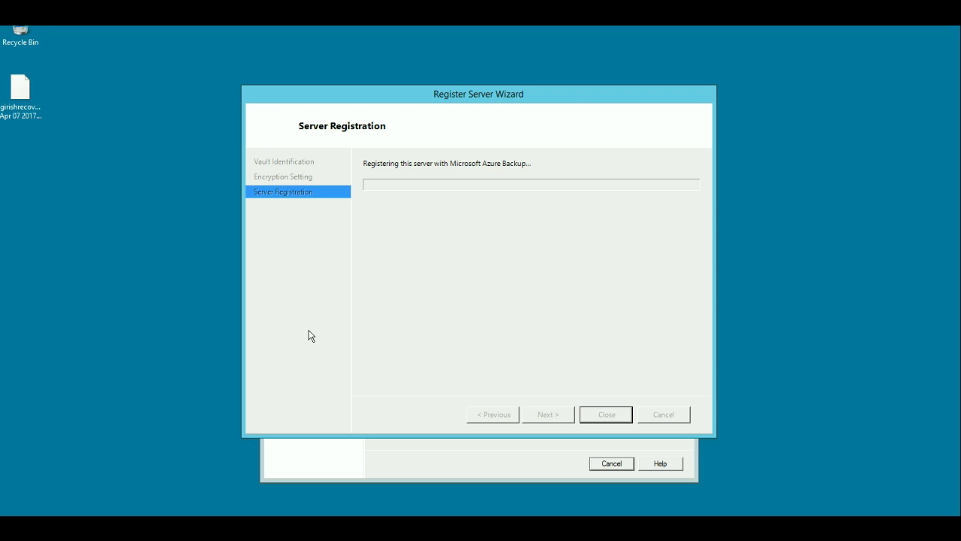
pyautogui.moveTo(494, 95); pyautogui.dragTo(506, 134)
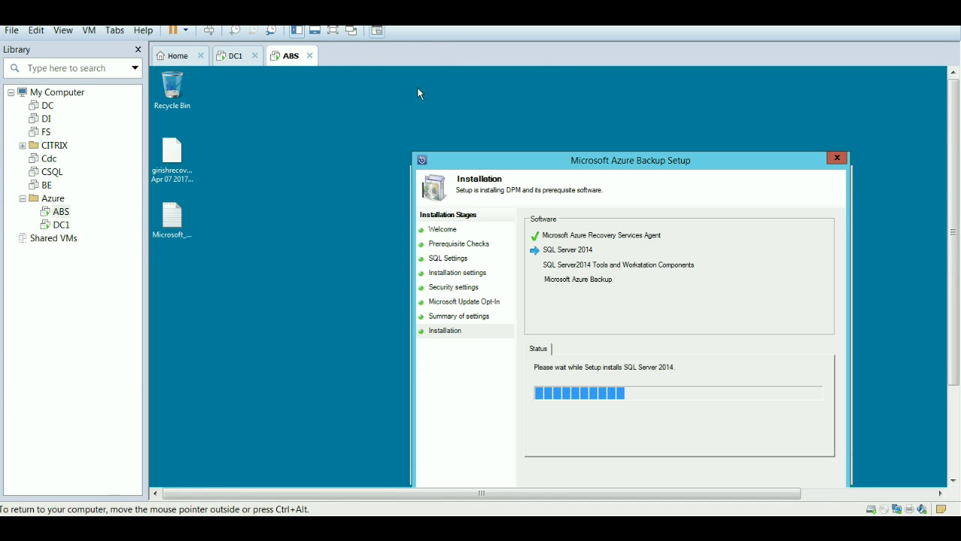
pyautogui.click(335, 31)
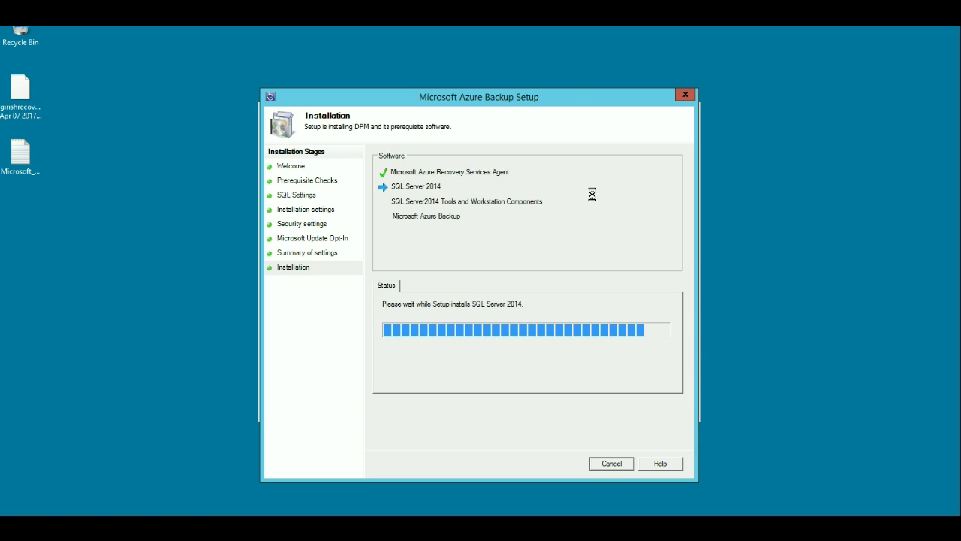
pyautogui.moveTo(570, 96); pyautogui.dragTo(578, 83)
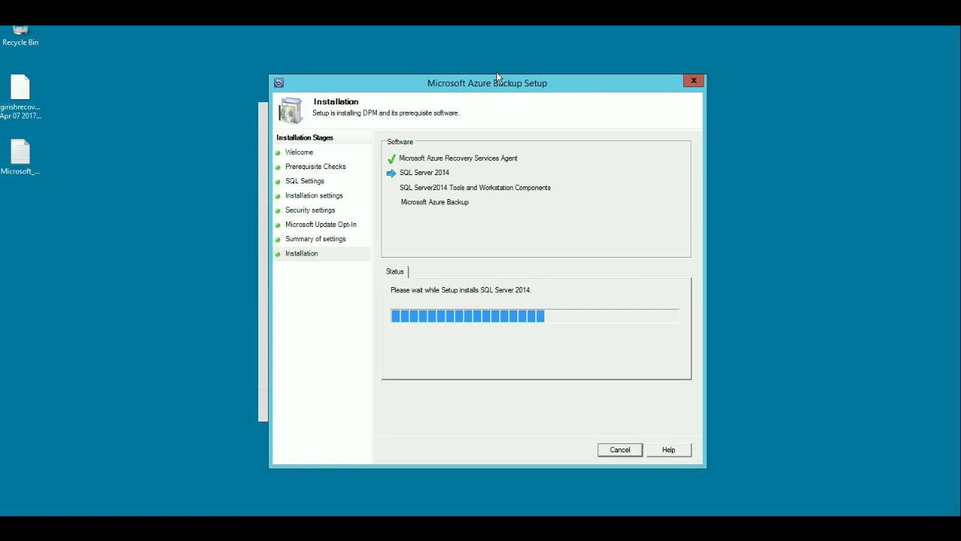
pyautogui.moveTo(498, 80); pyautogui.dragTo(521, 83)
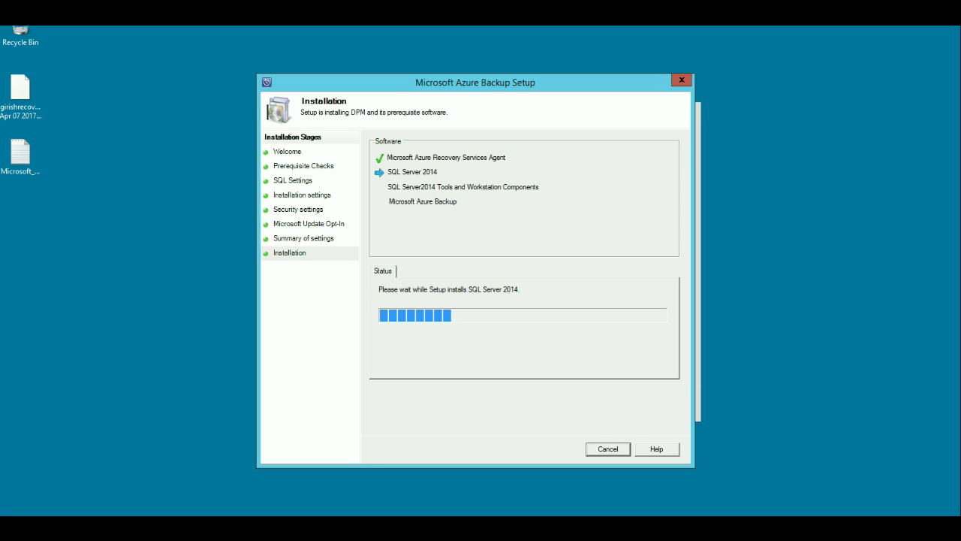
pyautogui.click(455, 29)
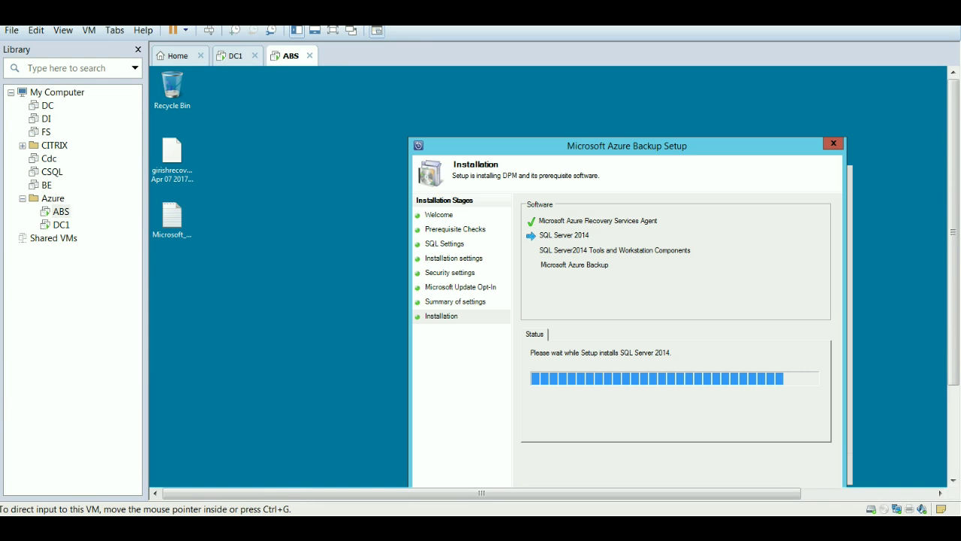
pyautogui.click(312, 530)
pyautogui.click(332, 416)
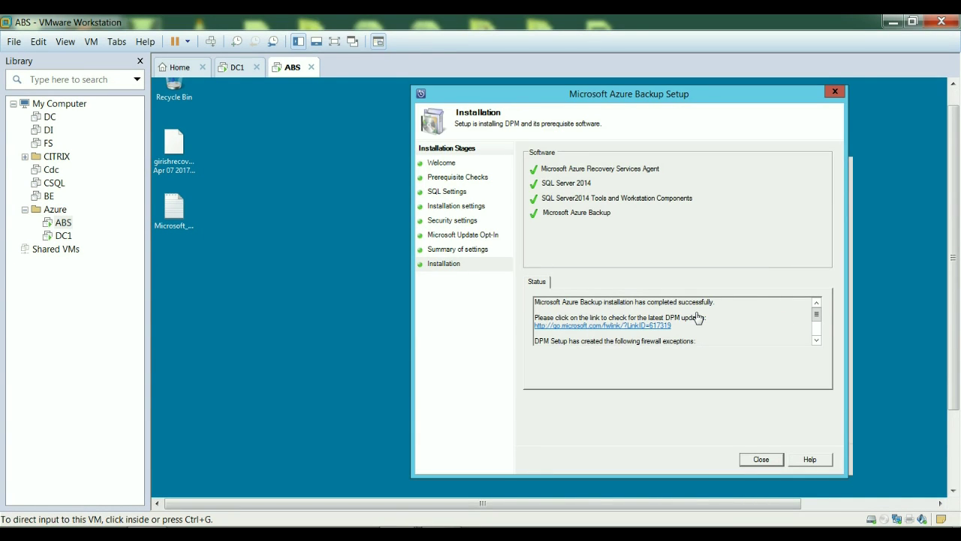
# - Close the completed setup wizard and open the Microsoft Azure Backup console from the ABS desktop in full screen
pyautogui.click(759, 465)
pyautogui.click(758, 465)
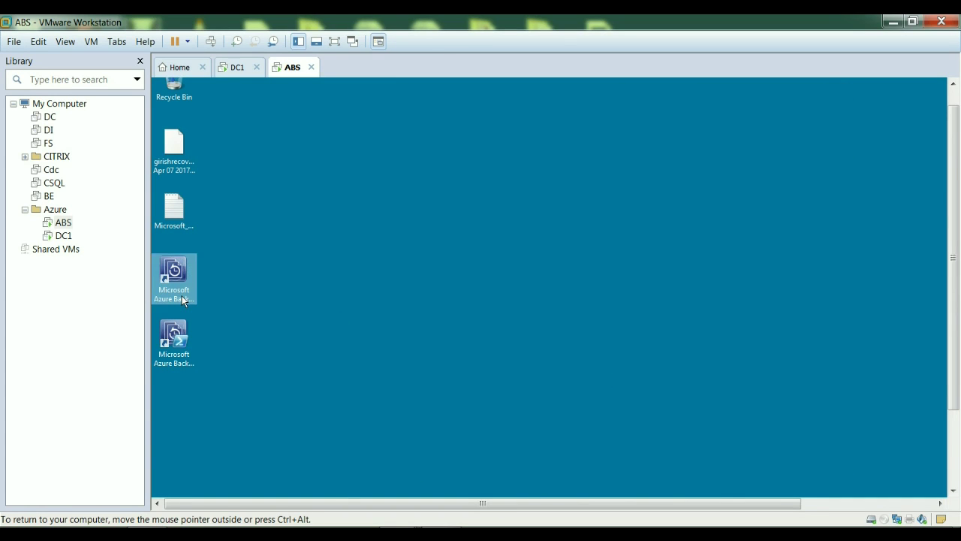
pyautogui.click(175, 301)
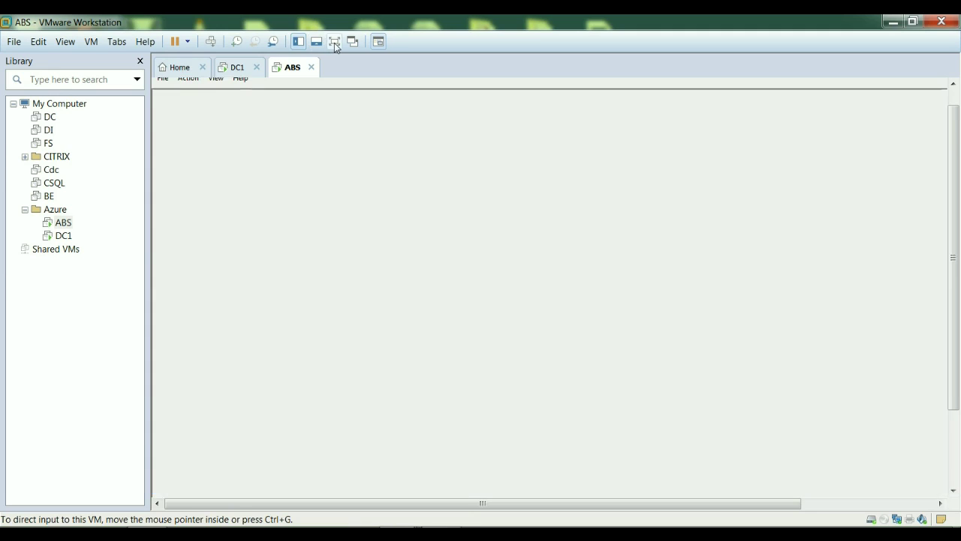
pyautogui.click(334, 41)
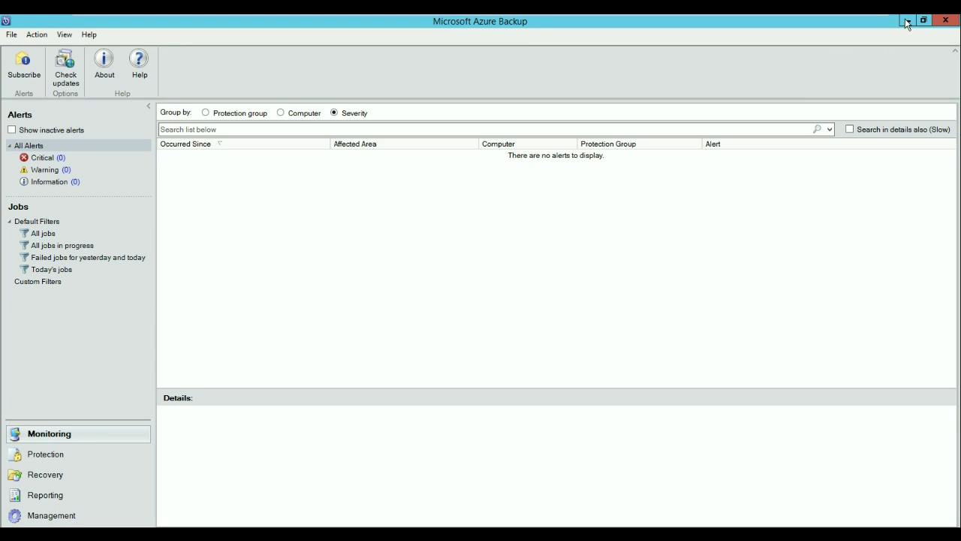
pyautogui.moveTo(846, 19)
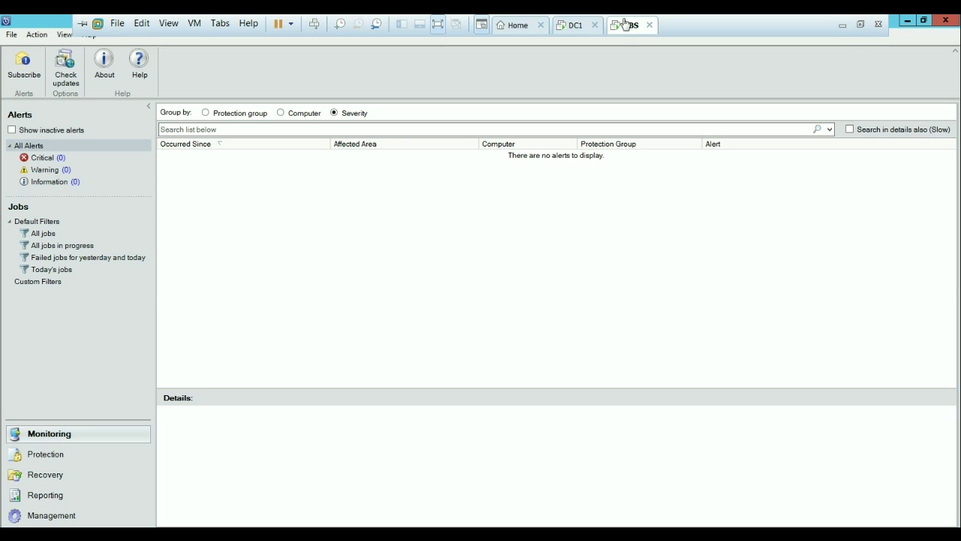
pyautogui.click(437, 30)
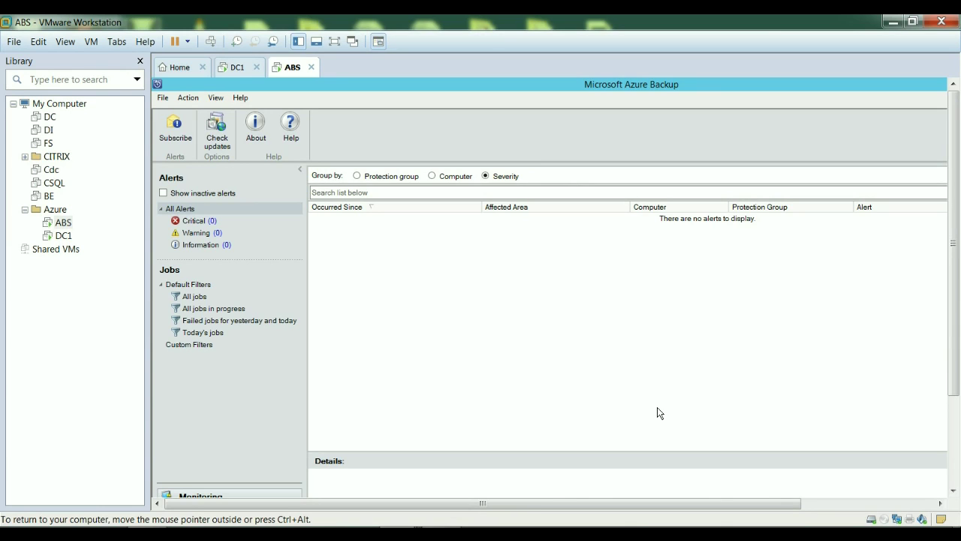
pyautogui.press('alt')
pyautogui.hotkey('ctrl', 'alt')
pyautogui.click(442, 474)
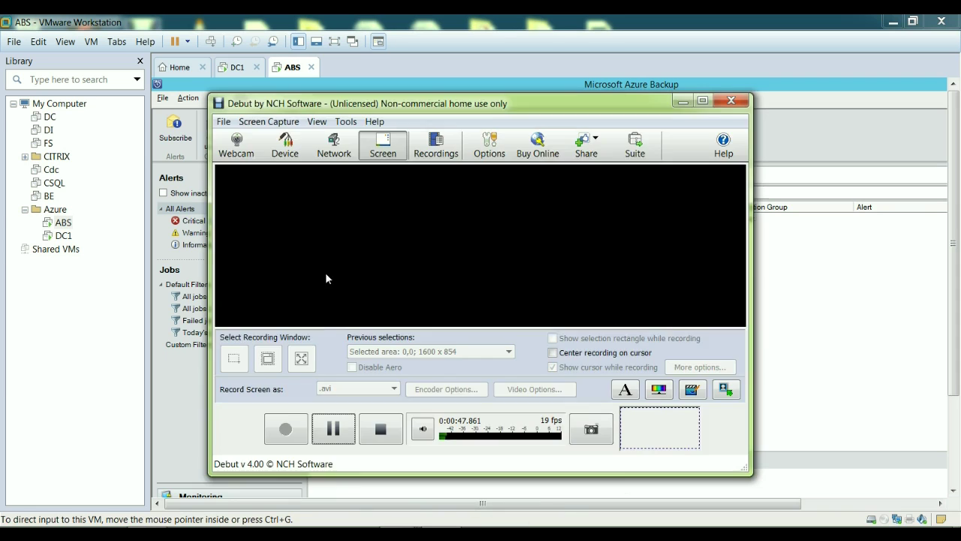
pyautogui.click(227, 123)
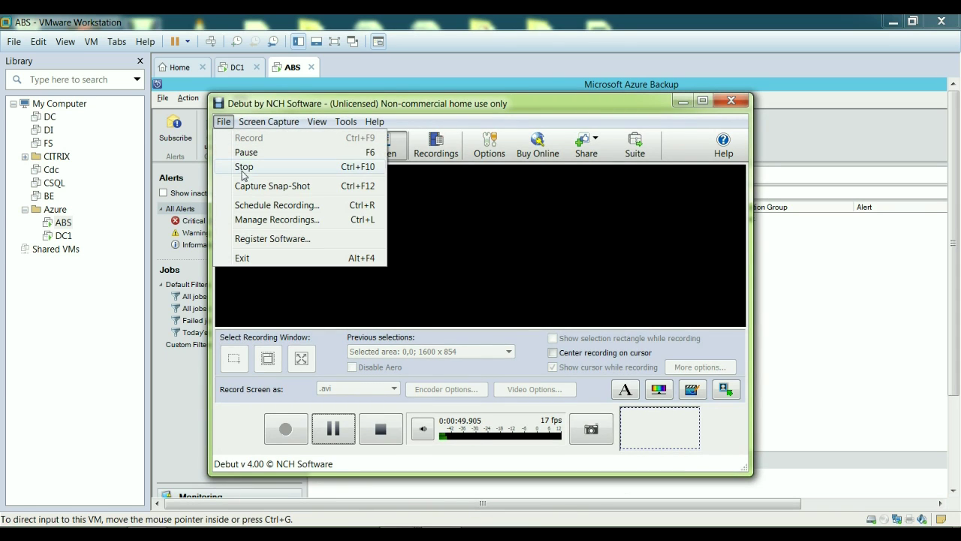